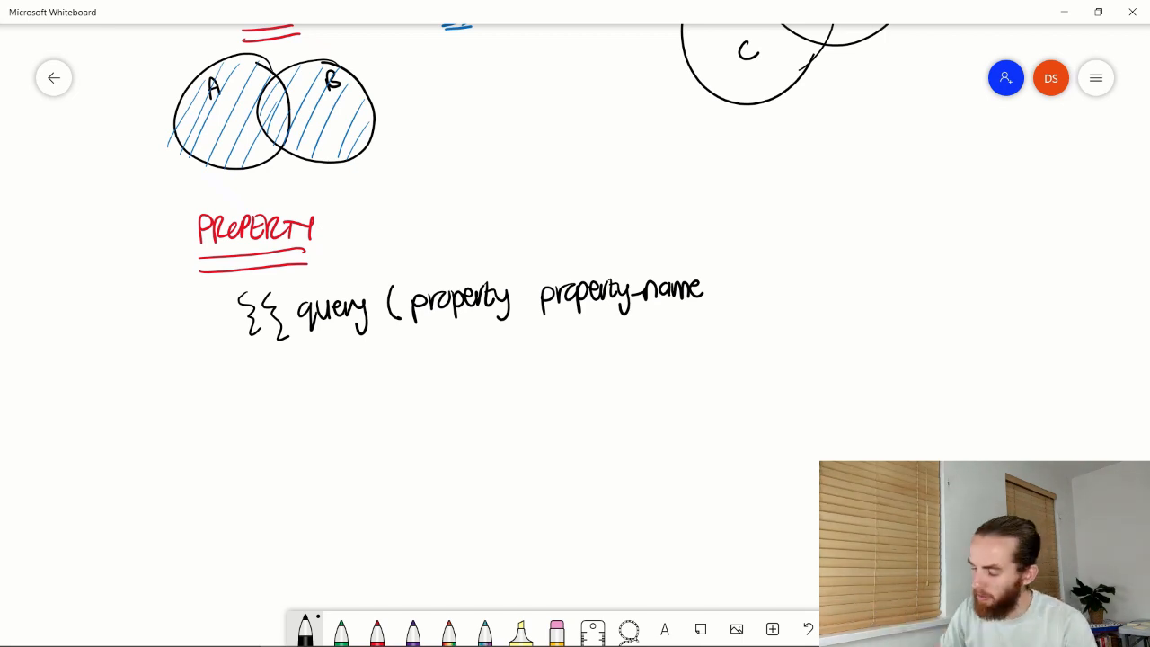
Complete the handwritten property query by adding 'property-value' after 'property-name', a closing parenthesis and double closing curly braces
mouse_move(736, 280)
left_mouse_down()
mouse_move(748, 293)
mouse_move(769, 284)
left_mouse_up()
left_click_drag(774, 279, 789, 287)
mouse_move(790, 293)
left_mouse_down()
mouse_move(798, 278)
mouse_move(805, 291)
left_mouse_up()
mouse_move(801, 277)
left_mouse_down()
mouse_move(823, 303)
mouse_move(861, 276)
left_mouse_up()
left_click_drag(870, 279, 874, 291)
mouse_move(880, 271)
left_mouse_down()
mouse_move(882, 292)
mouse_move(893, 291)
left_mouse_up()
left_click_drag(895, 285, 904, 289)
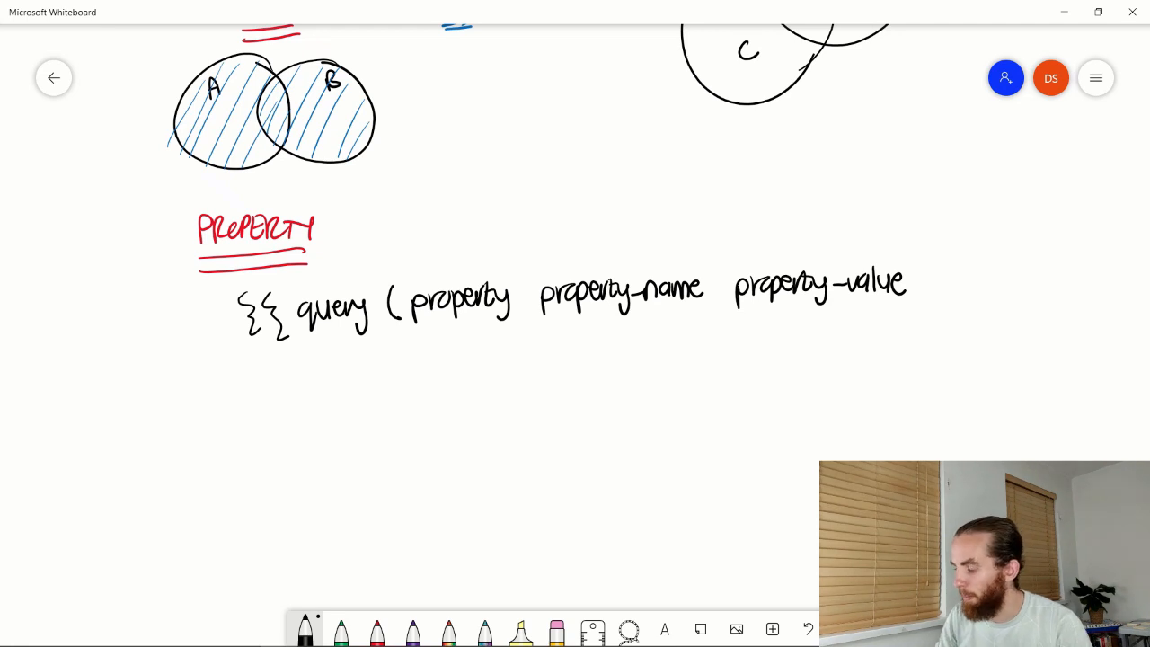
left_click_drag(912, 267, 927, 302)
left_click_drag(938, 267, 935, 311)
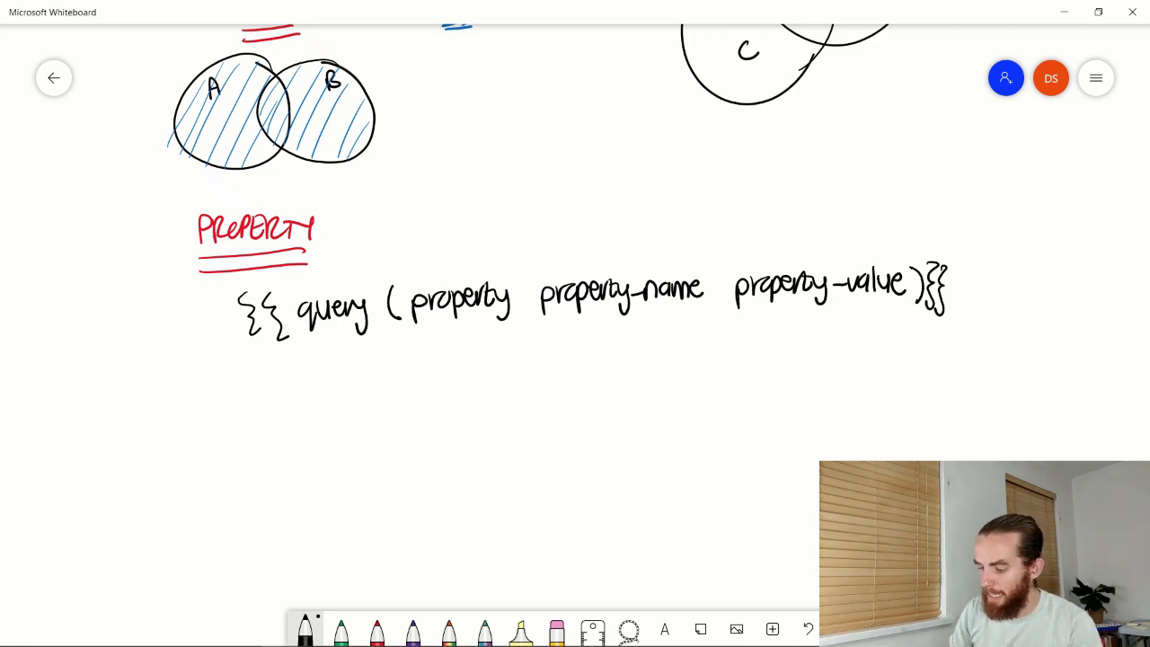
Write the red heading 'TODOS' below the property query and underline it twice
left_click(377, 630)
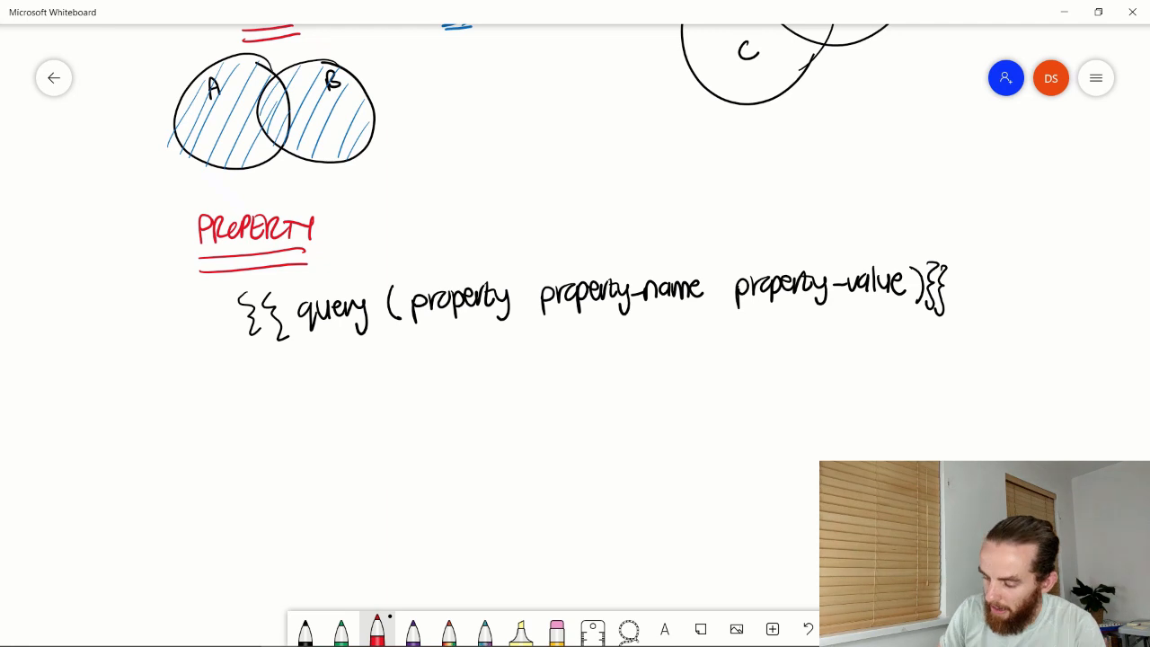
left_click_drag(217, 384, 215, 413)
left_click_drag(201, 387, 231, 387)
left_click_drag(246, 384, 248, 407)
left_click_drag(262, 384, 275, 403)
left_click_drag(210, 426, 288, 413)
left_click_drag(219, 435, 293, 419)
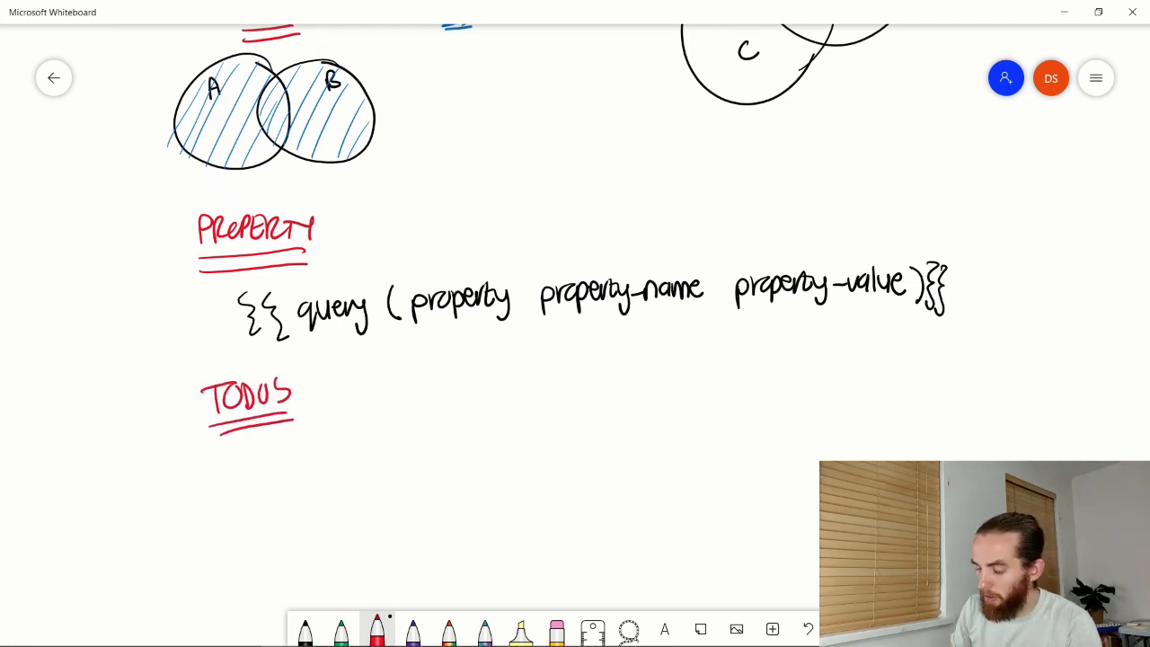
Write '(todo todo)' in black beneath the TODOS heading, with ditto marks for the repeated query syntax
left_click(306, 629)
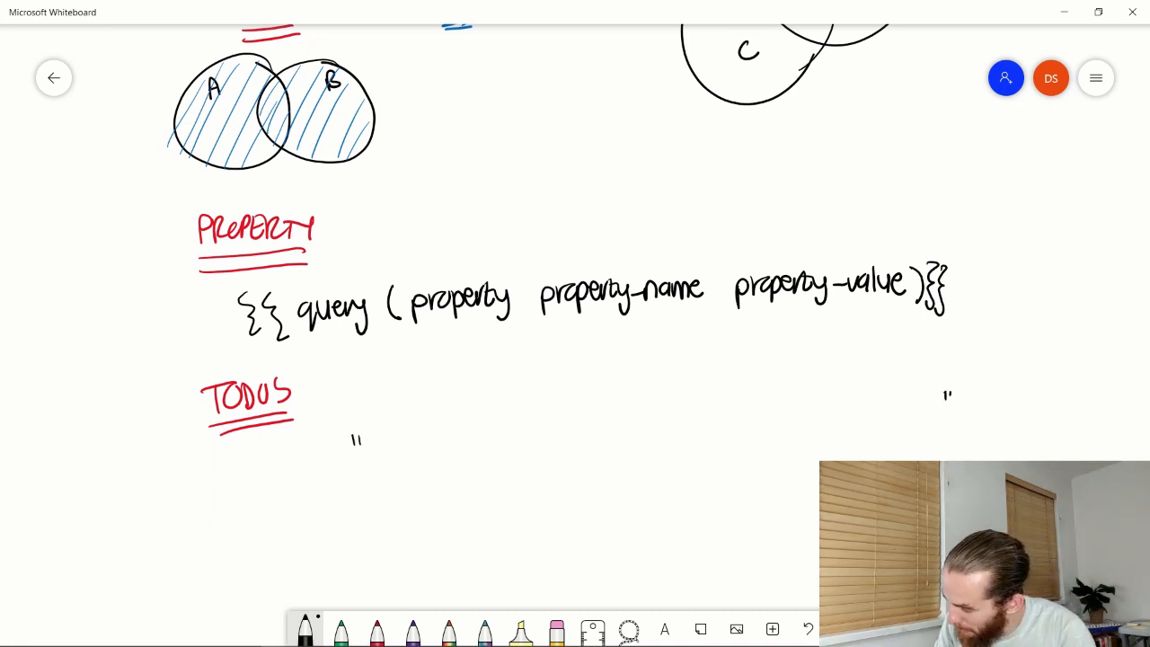
mouse_move(403, 418)
left_mouse_down()
mouse_move(410, 455)
mouse_move(438, 442)
left_mouse_up()
left_click_drag(423, 435, 447, 433)
left_click_drag(463, 432, 468, 445)
left_click_drag(481, 428, 485, 438)
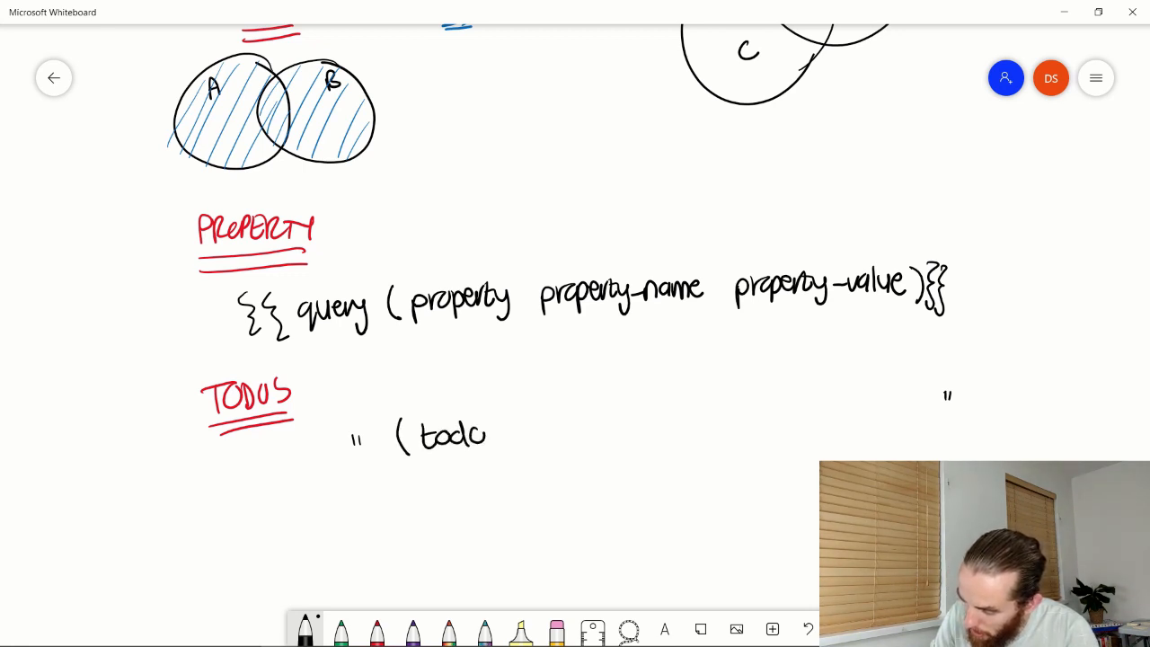
left_click_drag(611, 412, 616, 445)
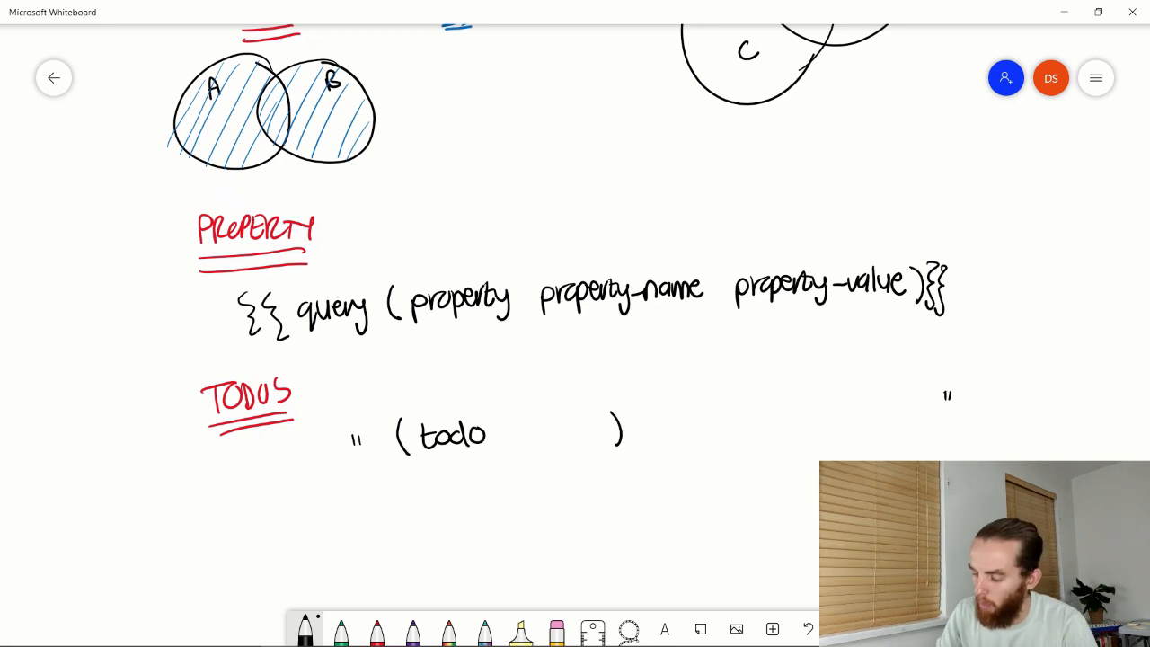
mouse_move(528, 419)
left_mouse_down()
mouse_move(533, 445)
mouse_move(541, 428)
left_mouse_up()
left_click_drag(547, 428, 561, 429)
mouse_move(569, 414)
left_mouse_down()
mouse_move(572, 444)
mouse_move(581, 427)
left_mouse_up()
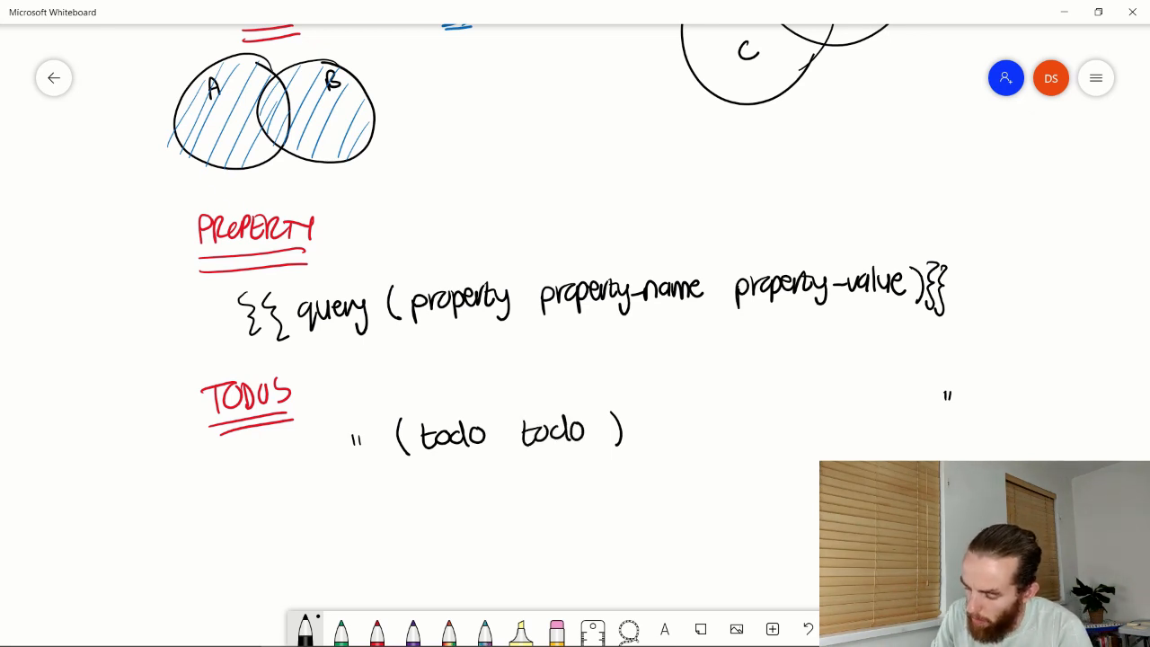
List the alternative task states 'now', 'later', 'doing' and 'done' in black beneath the second 'todo'
left_click_drag(531, 494, 553, 481)
mouse_move(557, 478)
left_mouse_down()
mouse_move(568, 494)
mouse_move(580, 477)
left_mouse_up()
left_click_drag(536, 509, 537, 536)
left_click_drag(551, 521, 558, 535)
left_click_drag(552, 520, 578, 530)
mouse_move(581, 519)
left_mouse_down()
mouse_move(583, 533)
mouse_move(589, 508)
left_mouse_up()
left_click_drag(550, 550, 544, 562)
left_click_drag(555, 541, 562, 564)
mouse_move(570, 546)
left_mouse_down()
mouse_move(571, 566)
mouse_move(594, 571)
left_mouse_up()
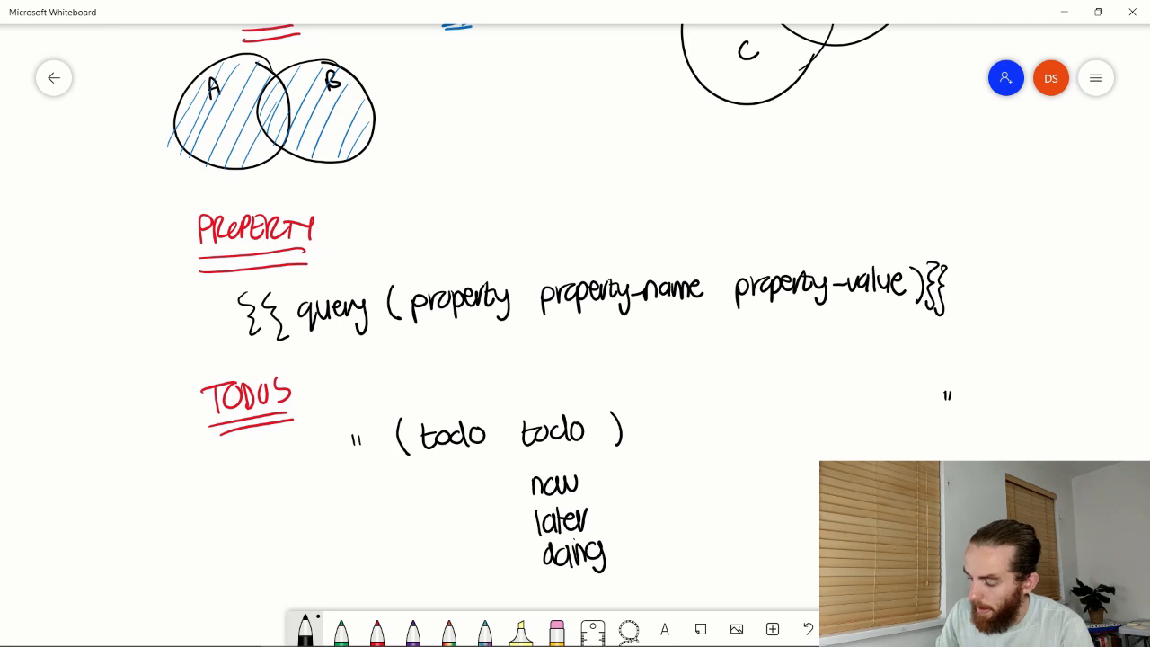
scroll(575, 323, "down", 3)
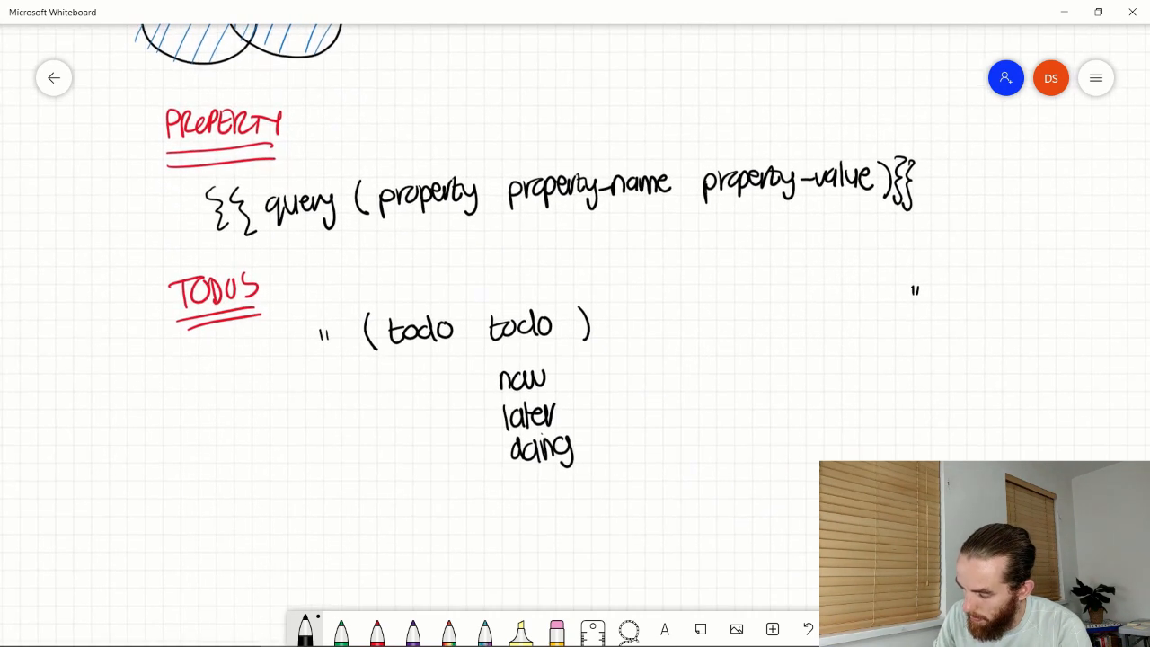
left_click_drag(530, 474, 529, 489)
mouse_move(537, 465)
left_mouse_down()
mouse_move(537, 491)
mouse_move(542, 473)
left_mouse_up()
mouse_move(549, 472)
left_mouse_down()
mouse_move(559, 490)
mouse_move(581, 485)
left_mouse_up()
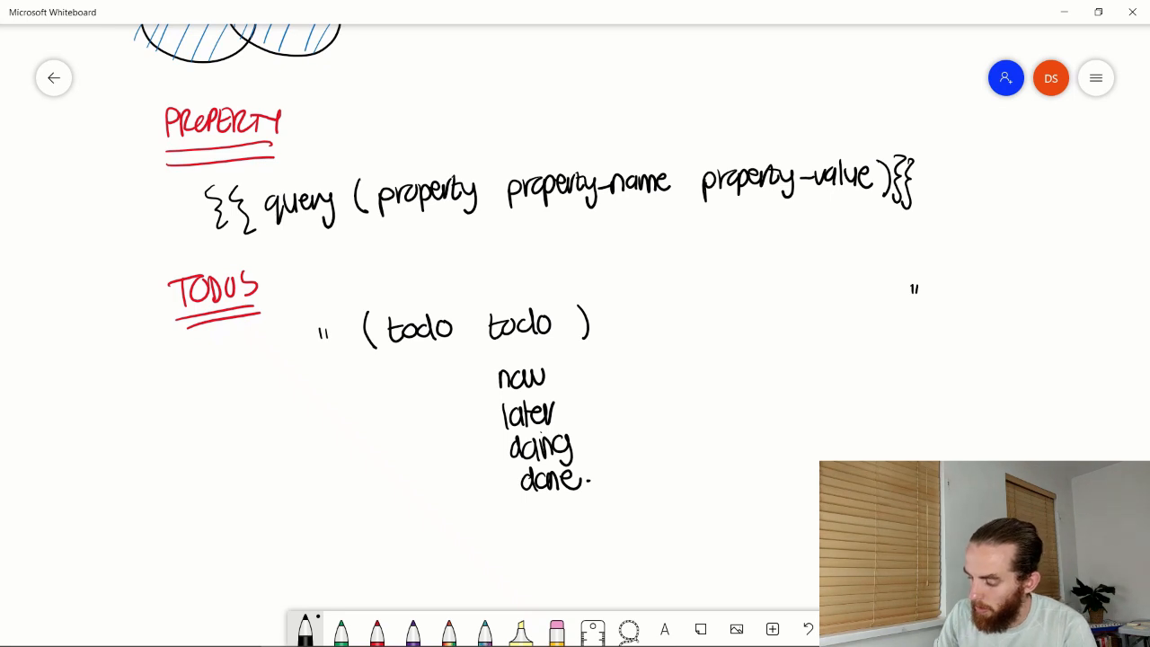
Draw an arrow from the list of states up to the second 'todo' and enclose the todo query in double curly braces
mouse_move(566, 385)
left_mouse_down()
mouse_move(556, 344)
mouse_move(567, 352)
left_mouse_up()
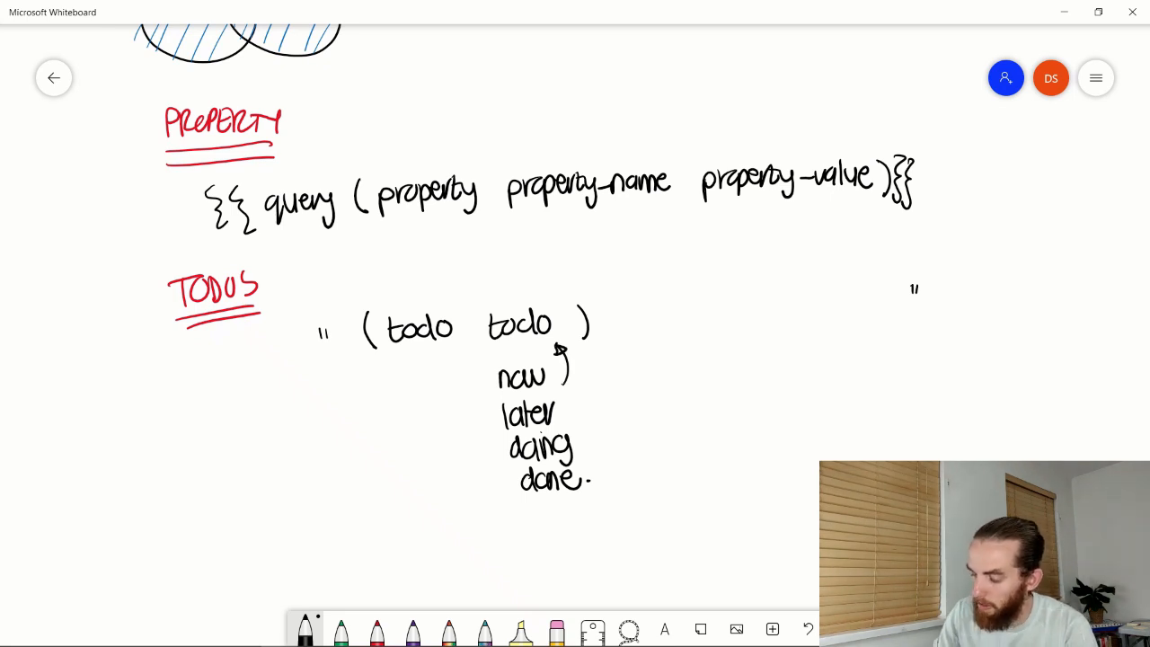
mouse_move(284, 305)
left_mouse_down()
mouse_move(276, 326)
mouse_move(307, 352)
left_mouse_up()
mouse_move(591, 297)
left_mouse_down()
mouse_move(597, 345)
mouse_move(609, 351)
left_mouse_up()
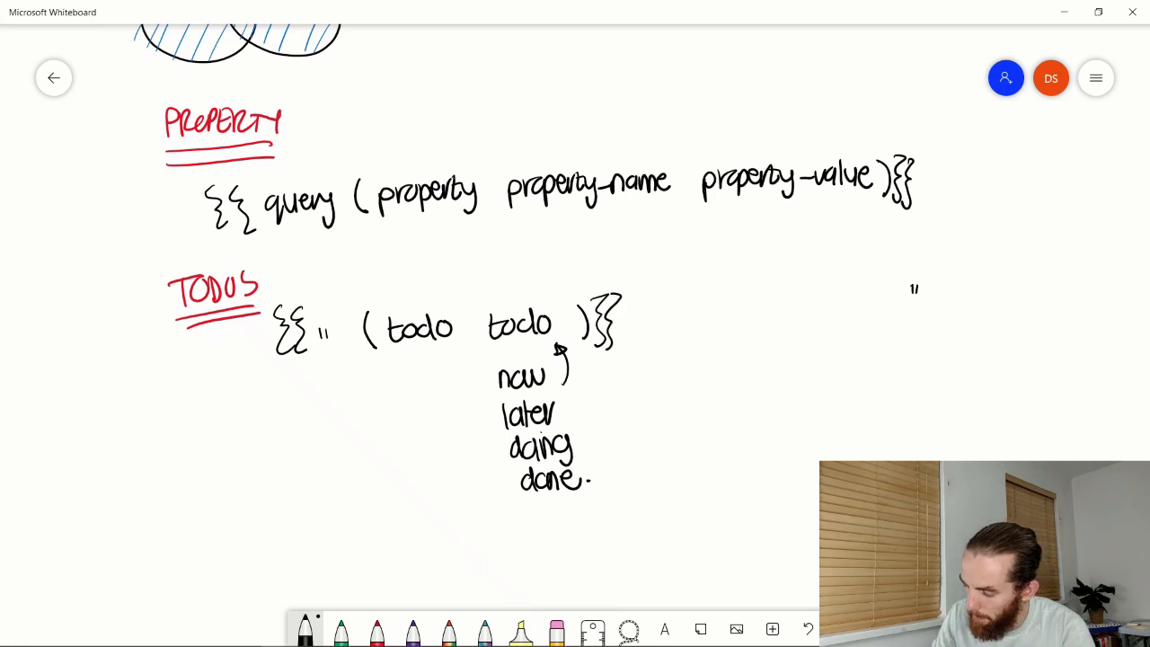
Trace over the opening and closing parentheses of the todo query in green
left_click(341, 628)
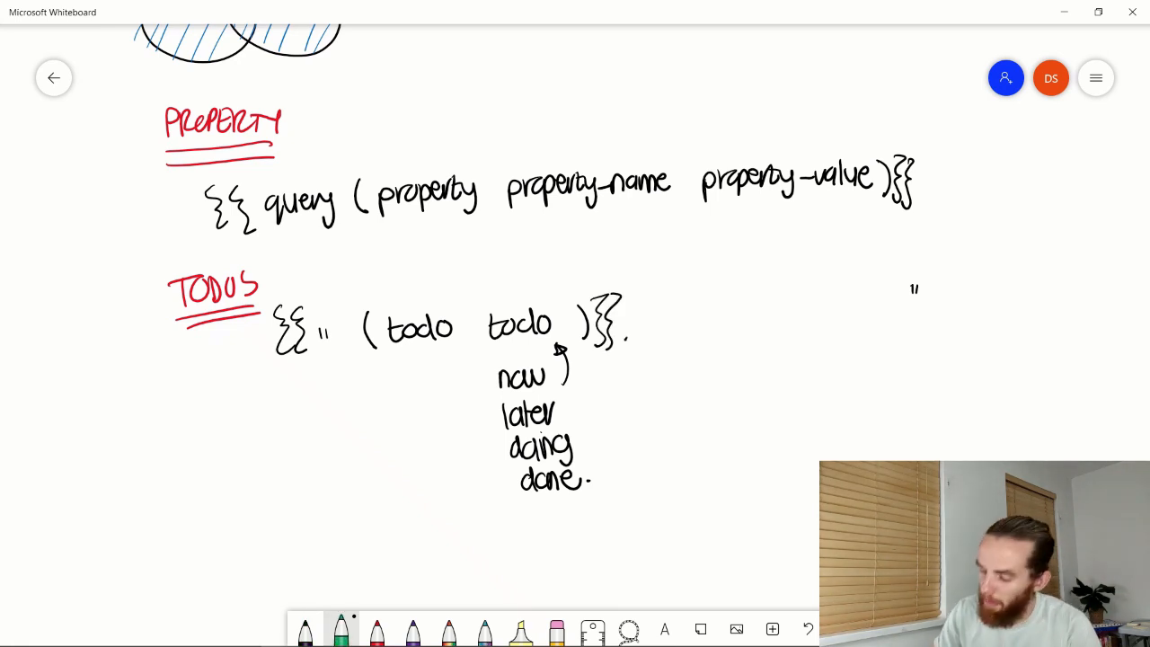
left_click_drag(366, 314, 368, 348)
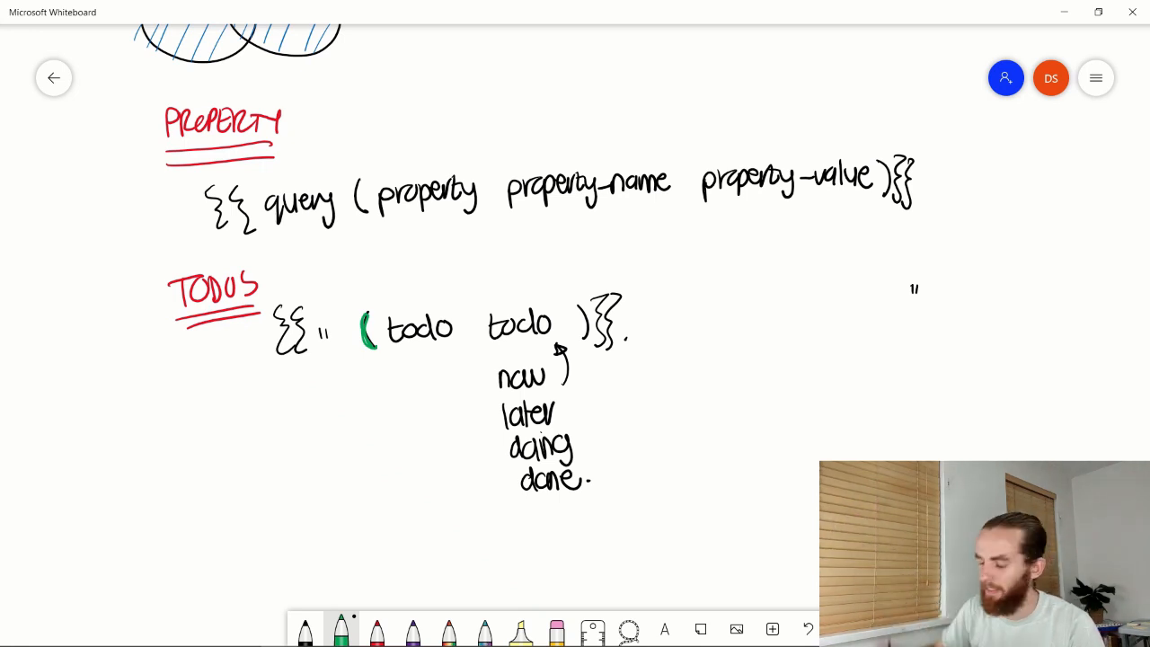
left_click_drag(580, 307, 581, 335)
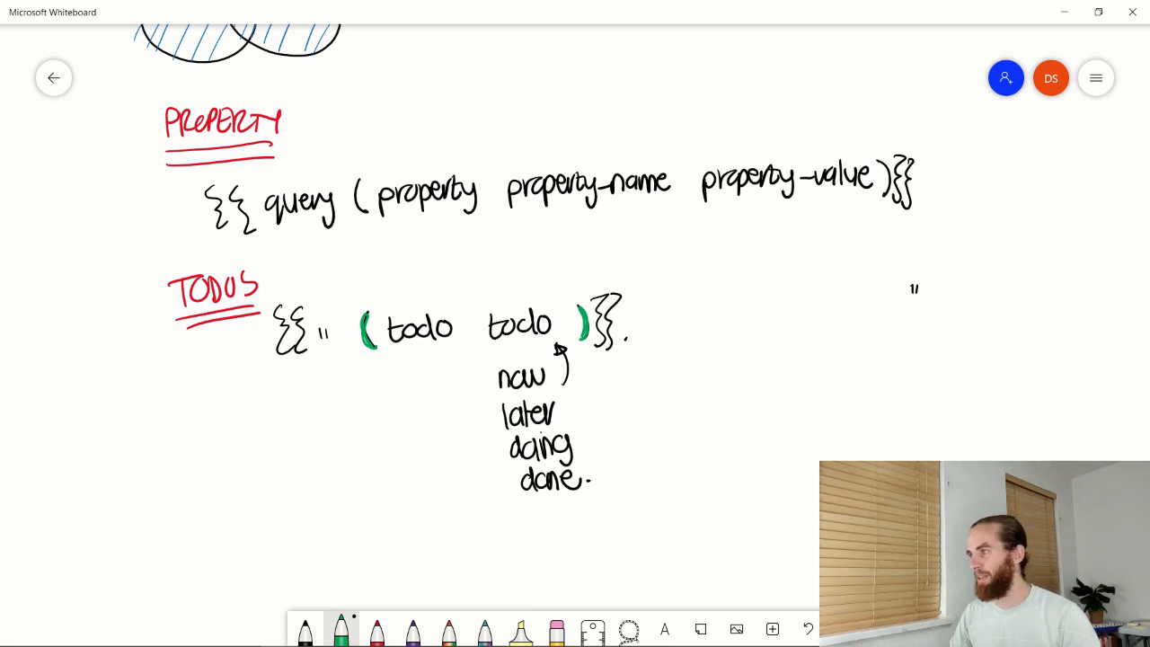
Switch to Logseq and add the query {{query [[Work]]}} in the first empty block of the Queries page
left_click(1065, 13)
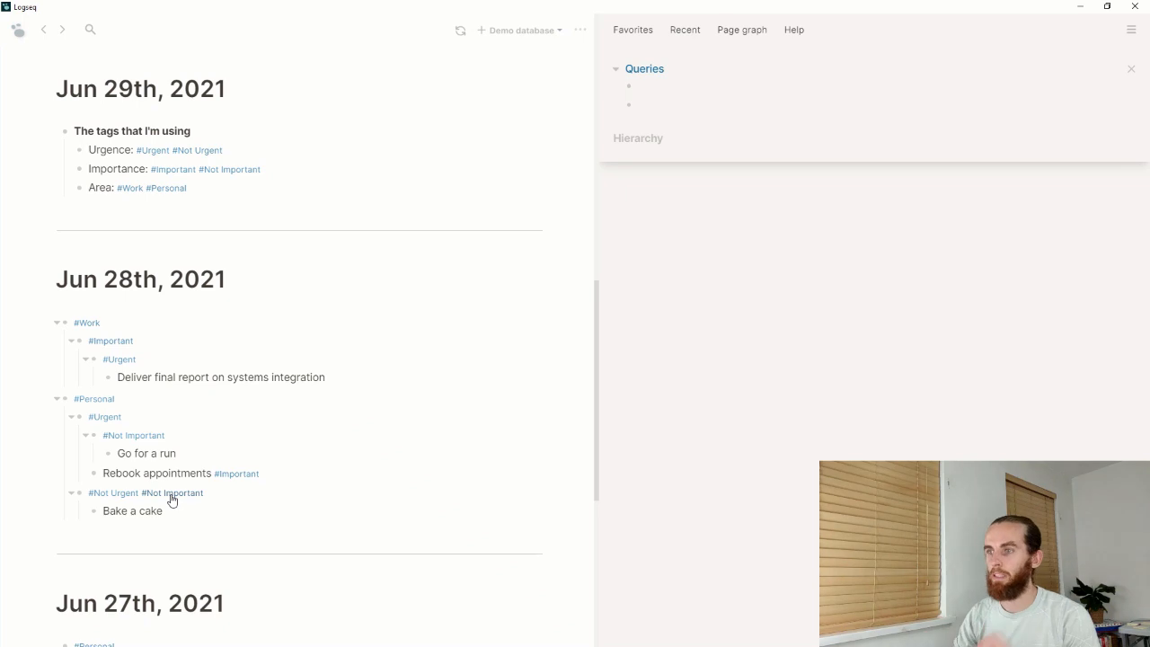
left_click(677, 87)
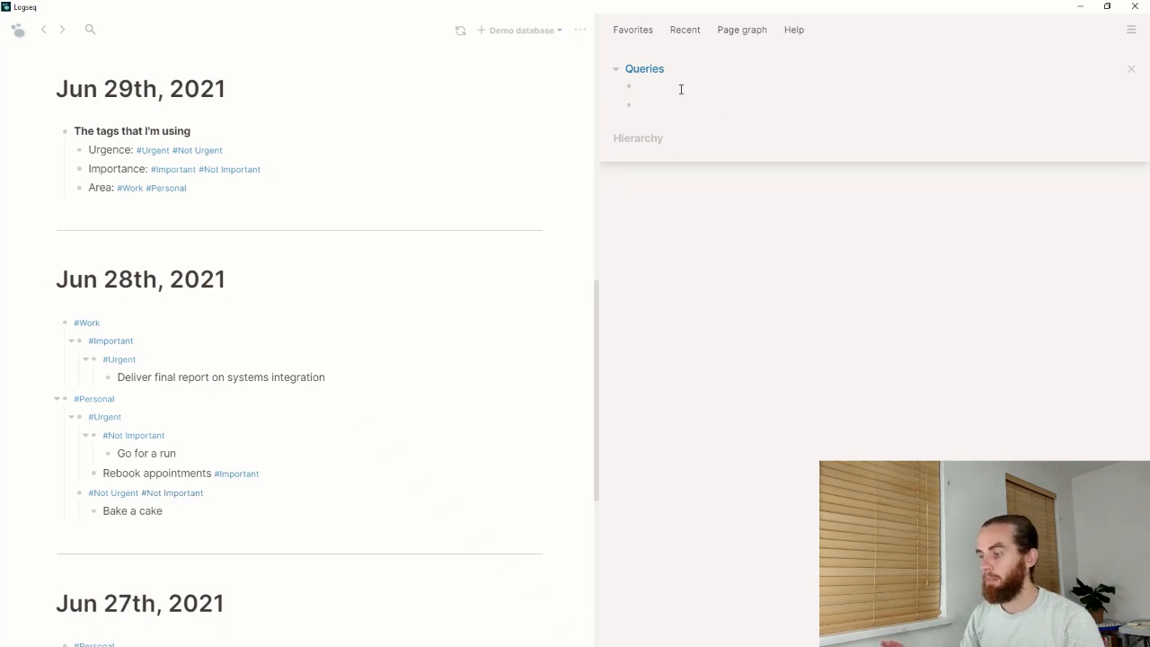
type("/")
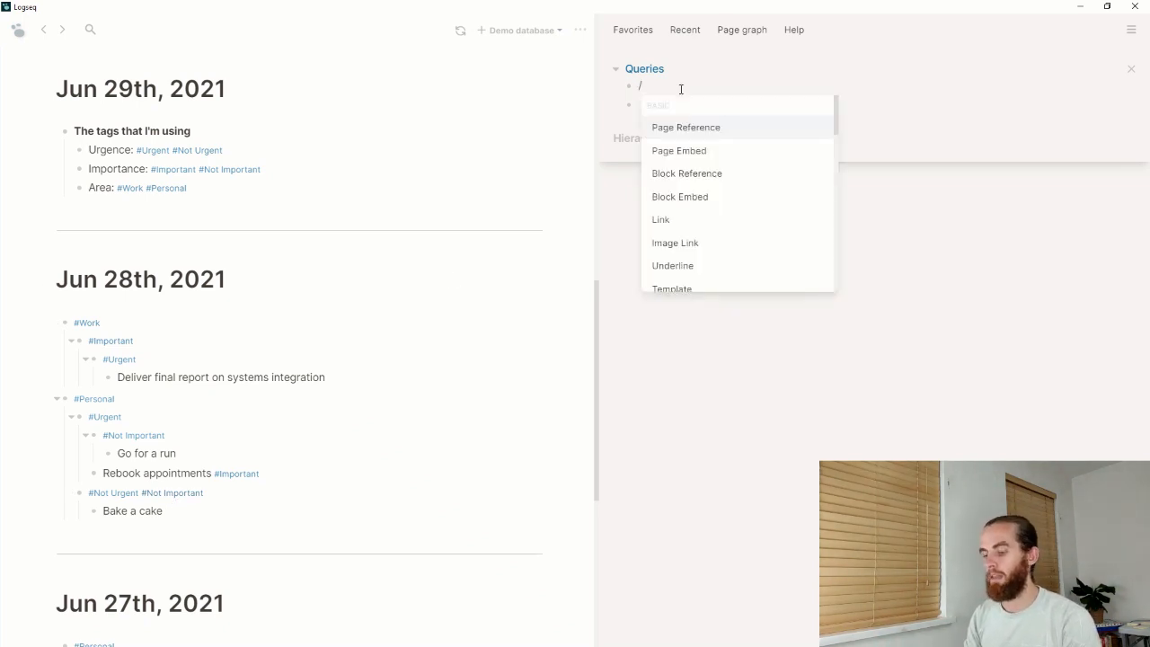
type("query")
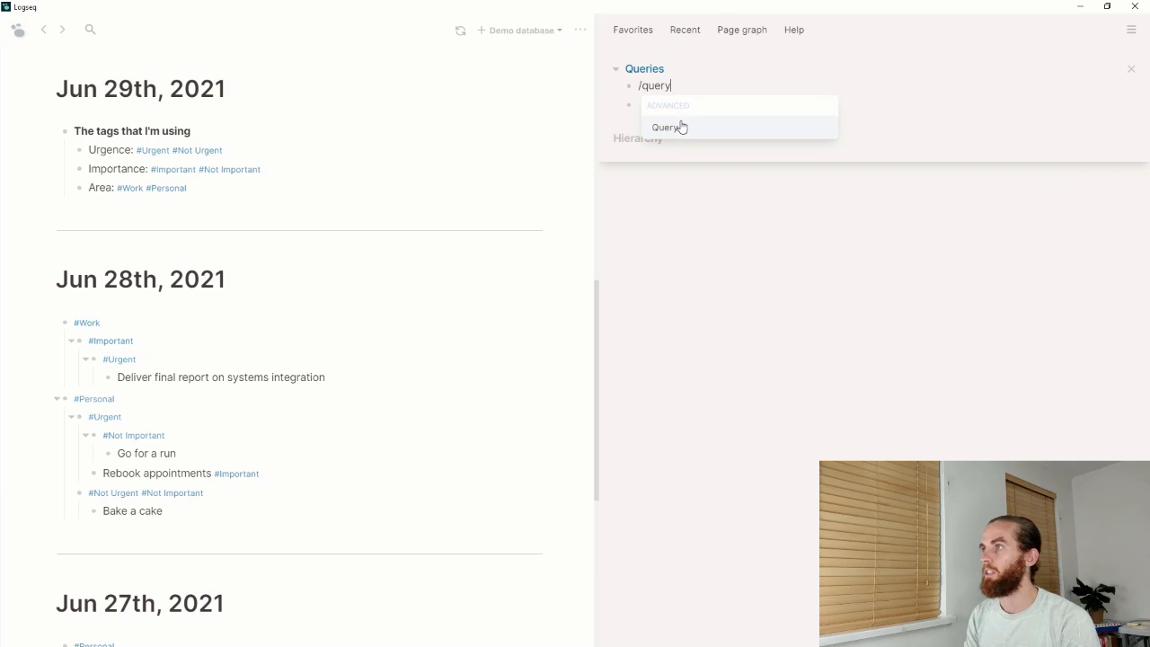
left_click(682, 127)
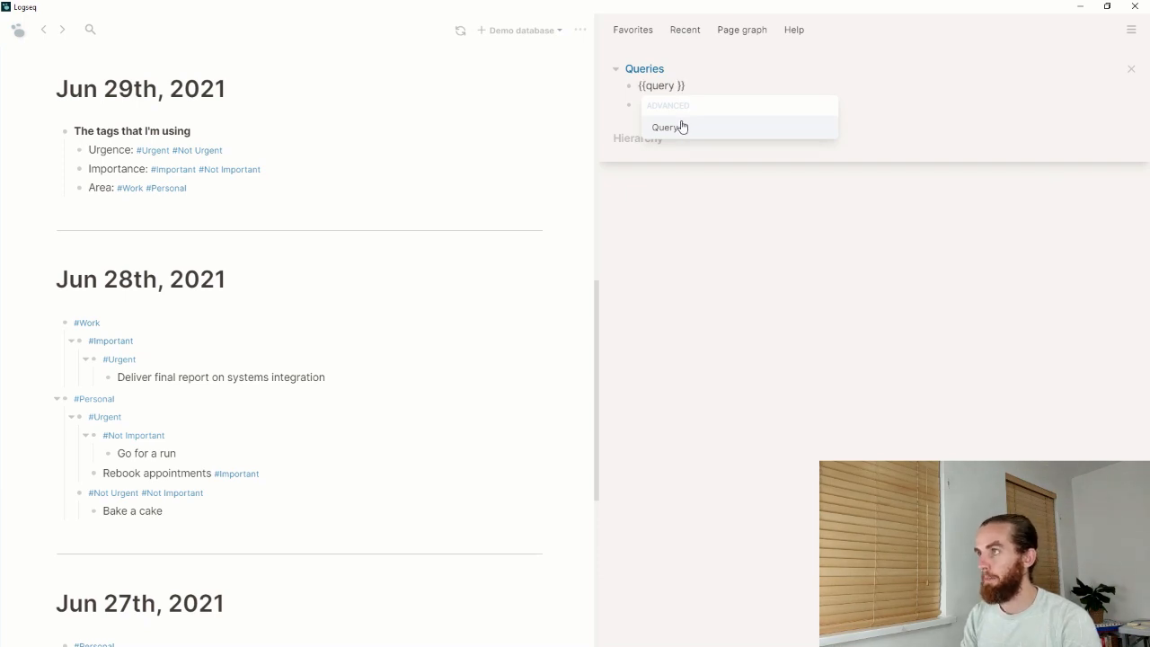
type("[[work")
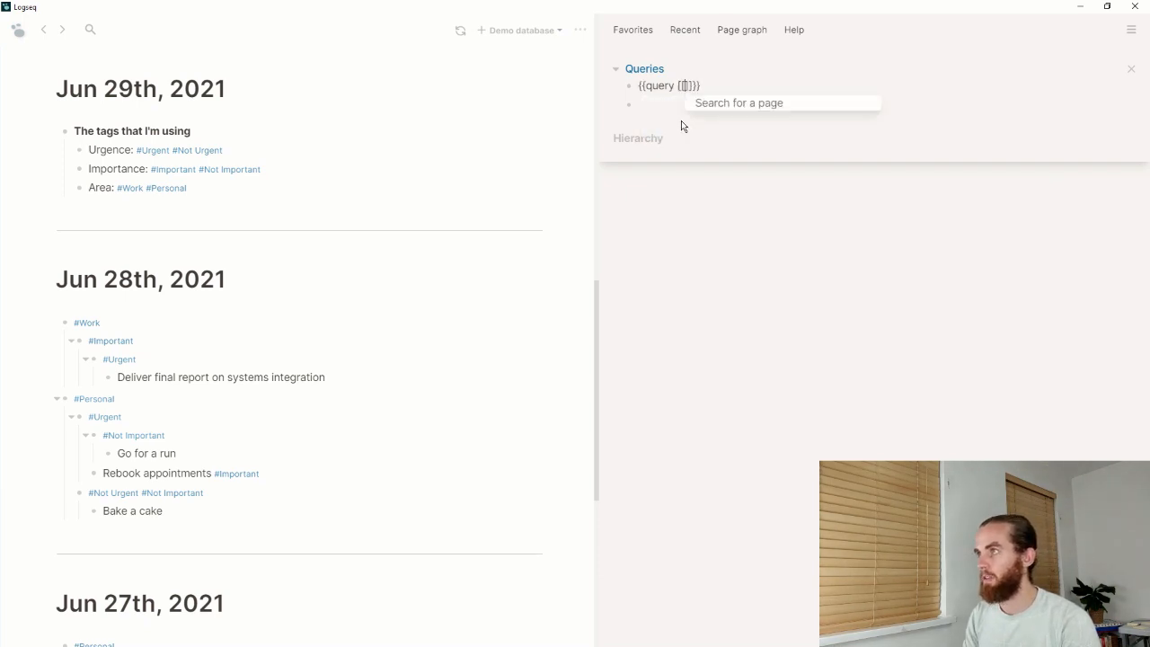
key("Return")
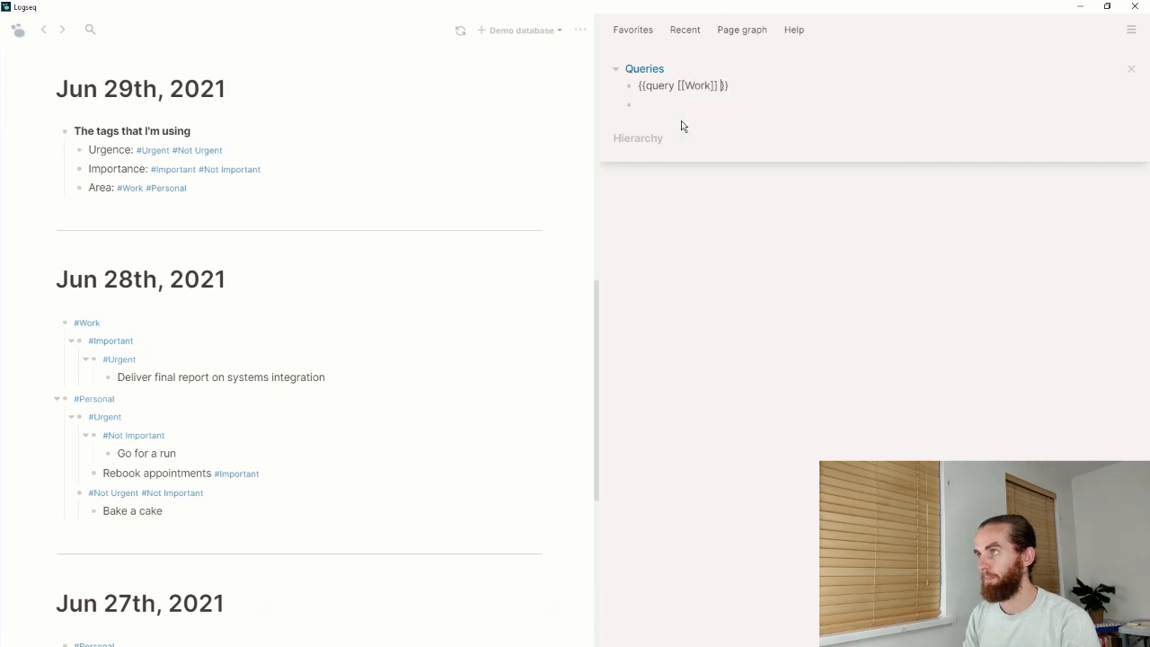
key("Return")
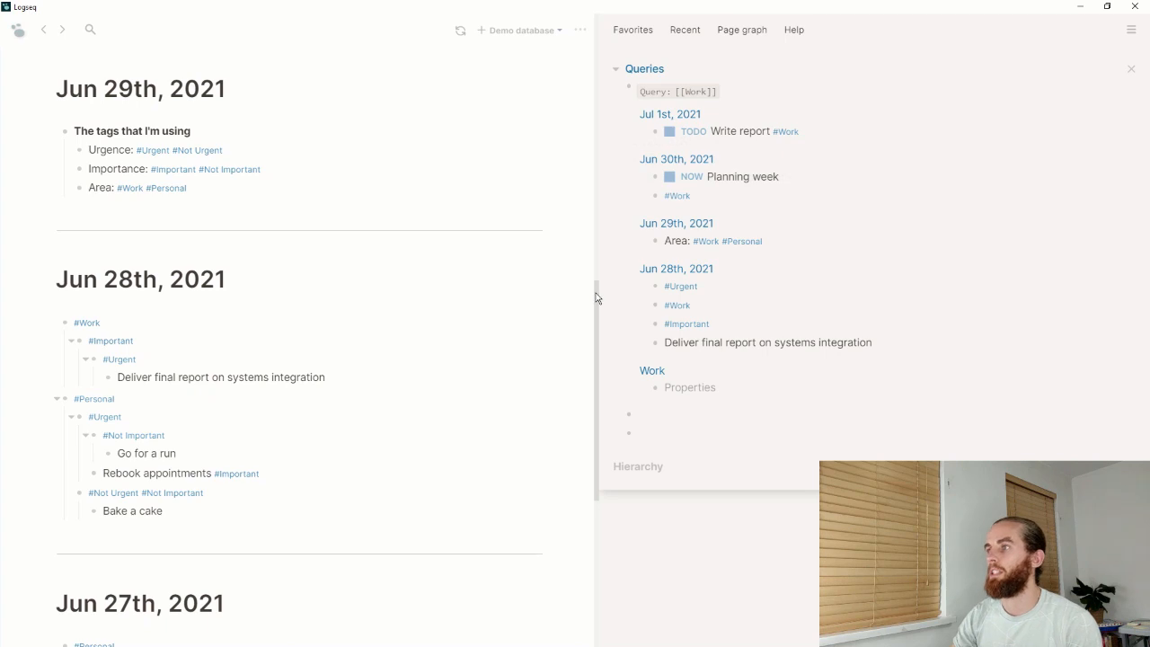
Compare the Work results with the journal entries, and change the query to {{query (and [[Work]] [[Urgent]])}}
left_click_drag(595, 297, 581, 134)
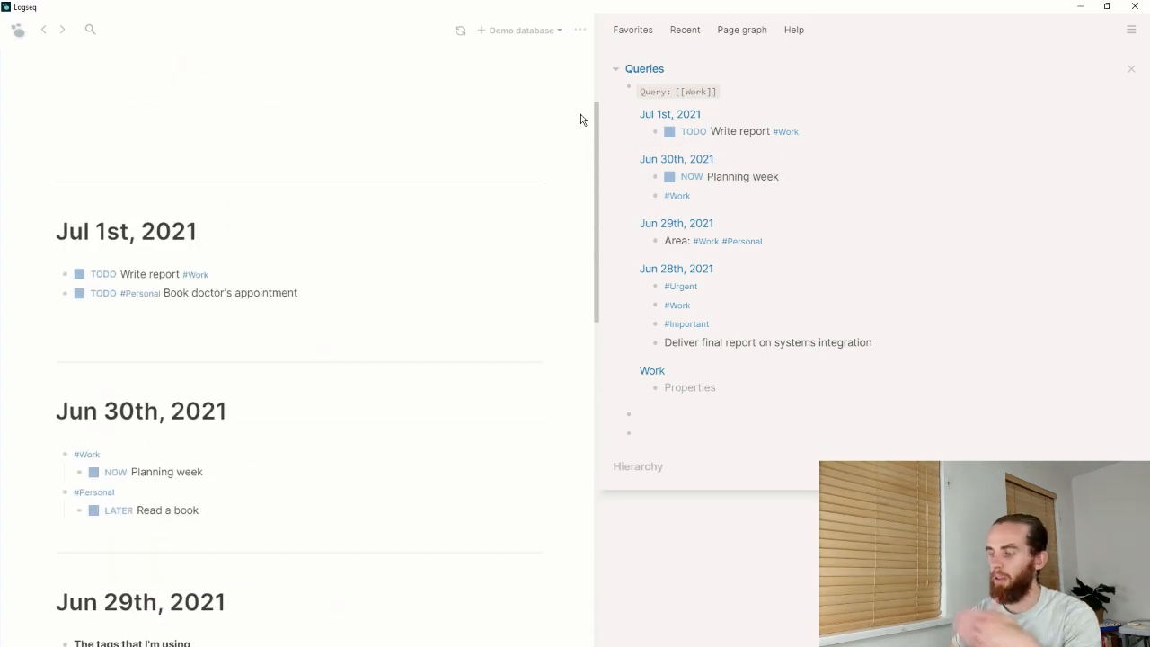
left_click_drag(580, 120, 584, 164)
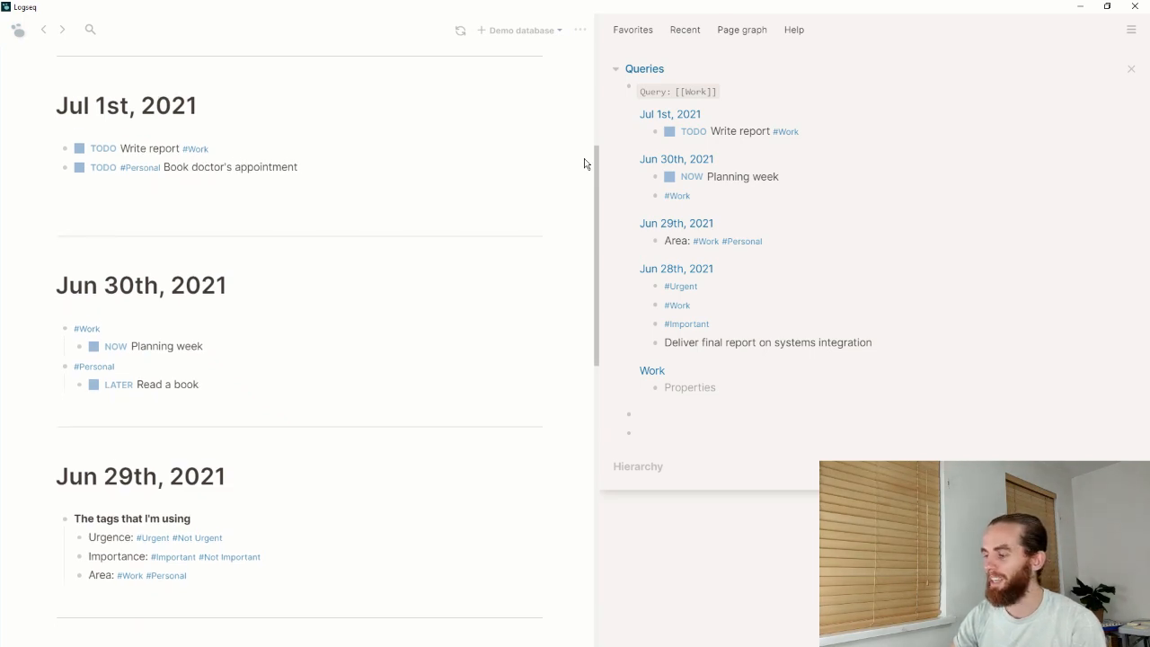
scroll(583, 163, "down", 3)
scroll(594, 242, "down", 4)
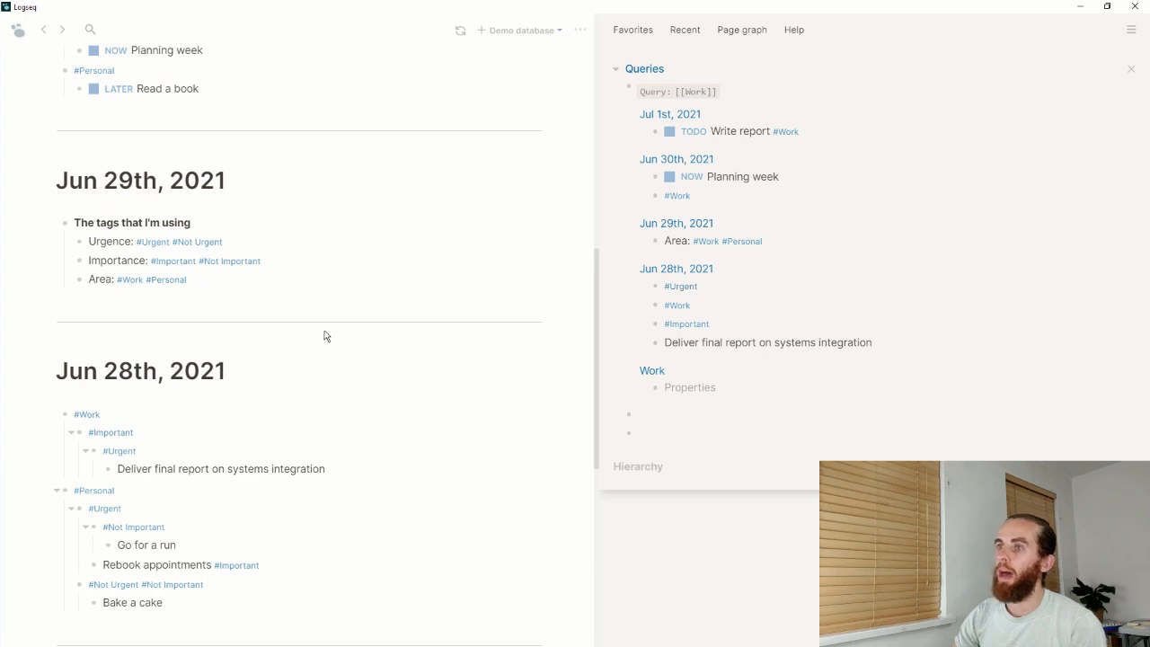
scroll(280, 338, "down", 1)
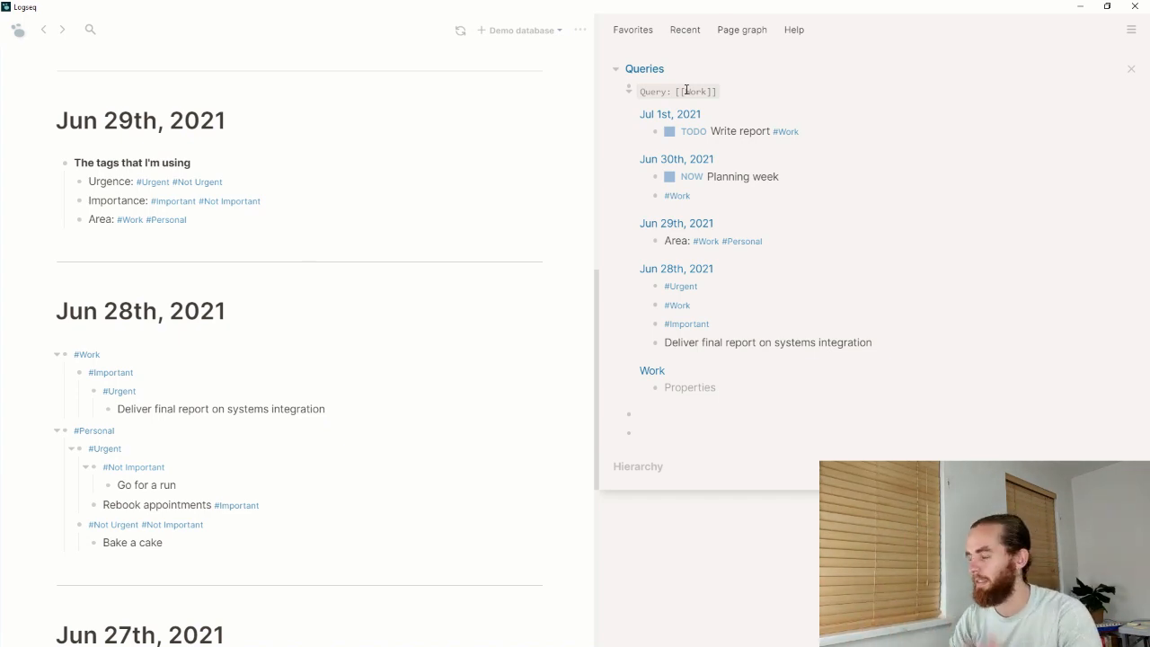
left_click(690, 91)
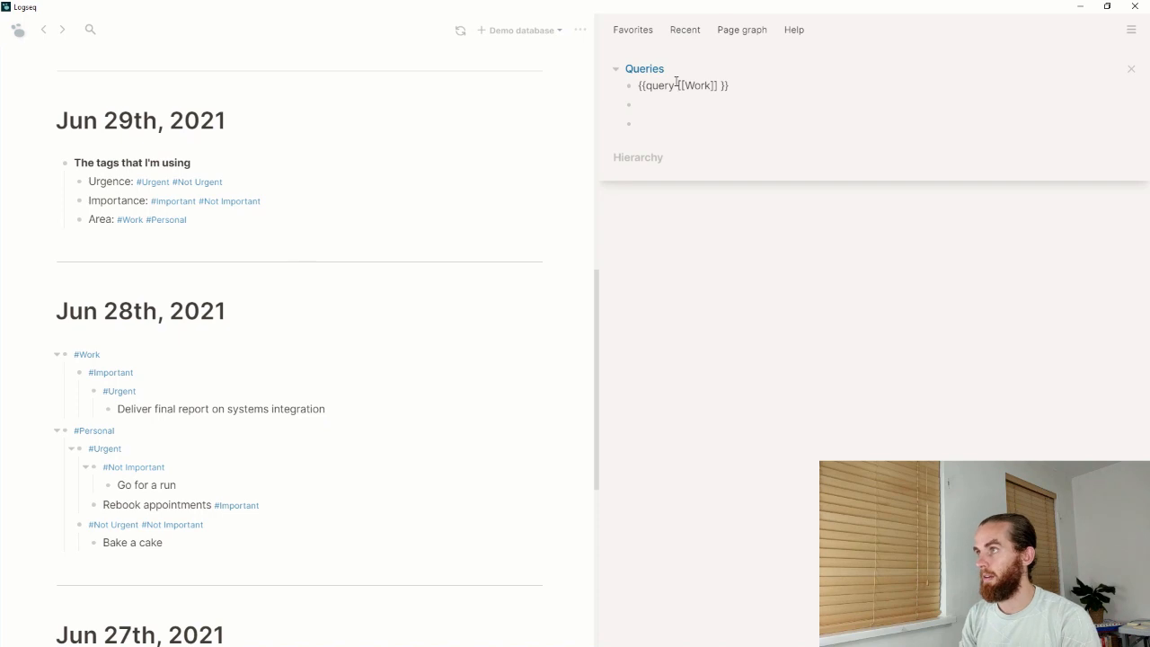
type("(")
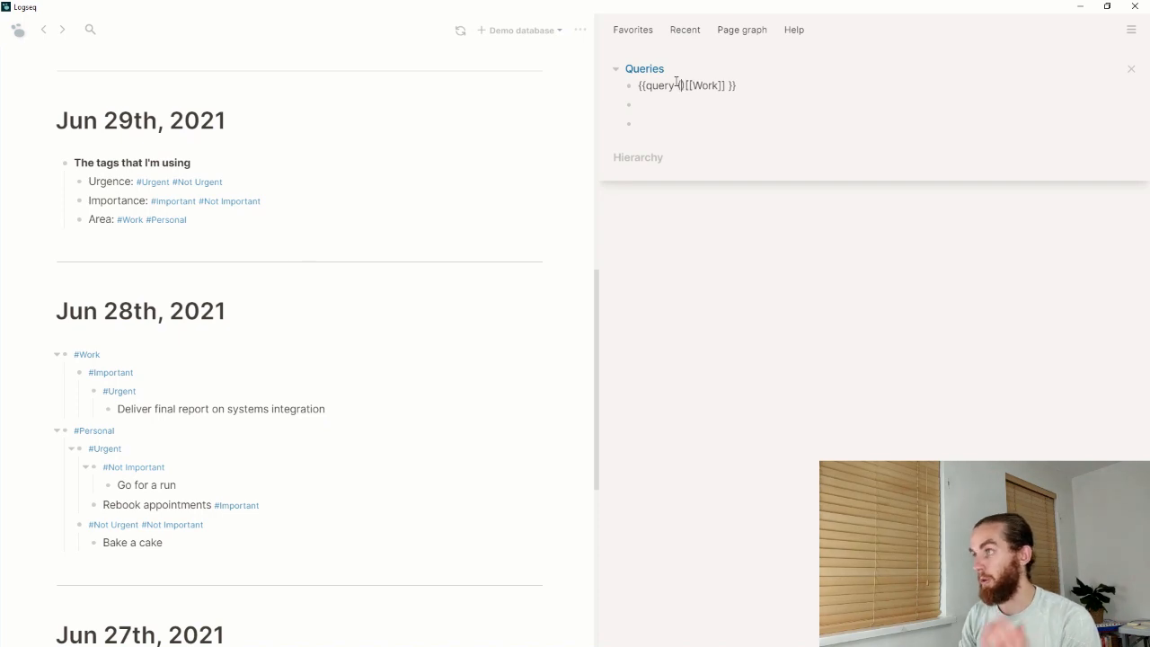
key("Delete")
type("and [[Work]]")
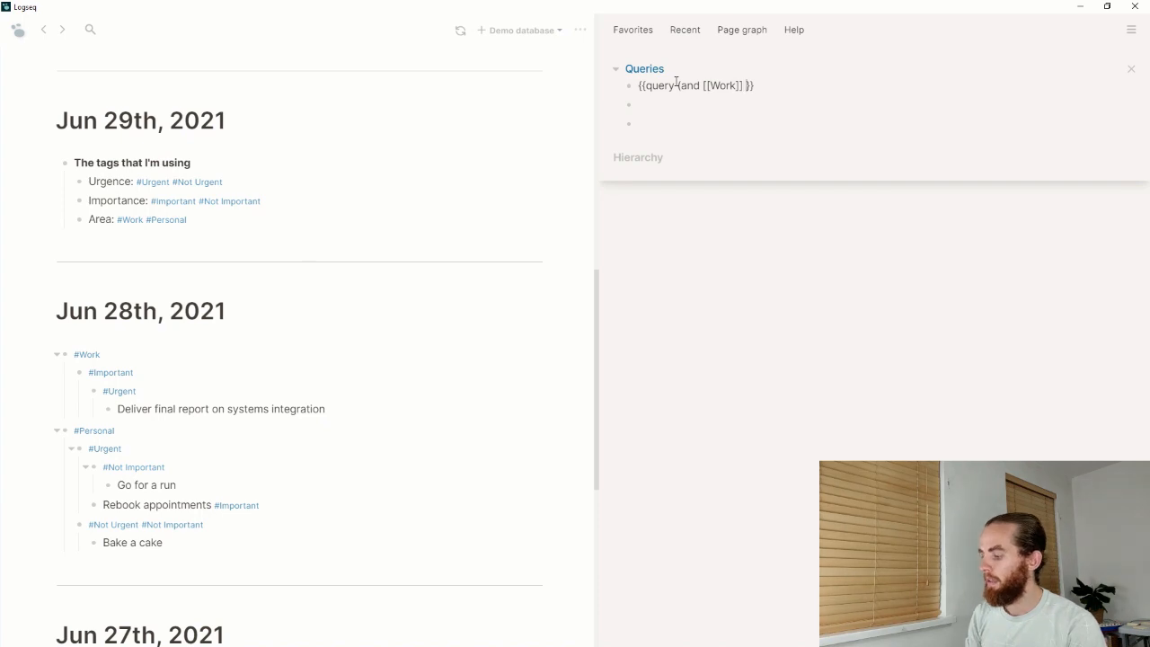
type(" [[urge")
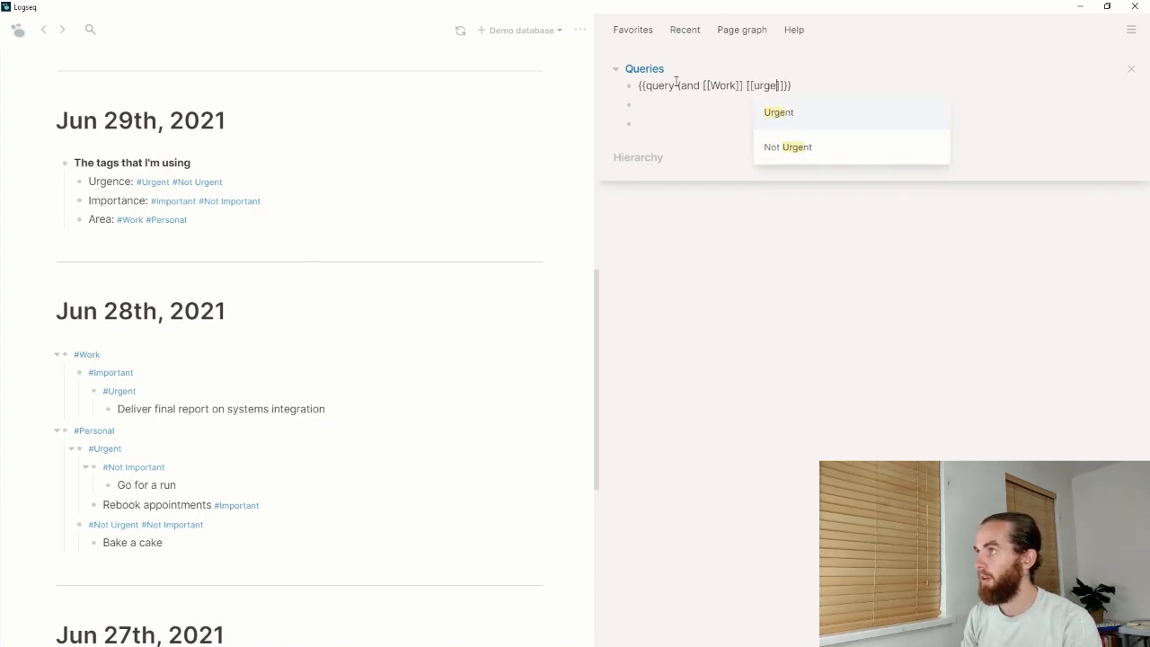
key("Return")
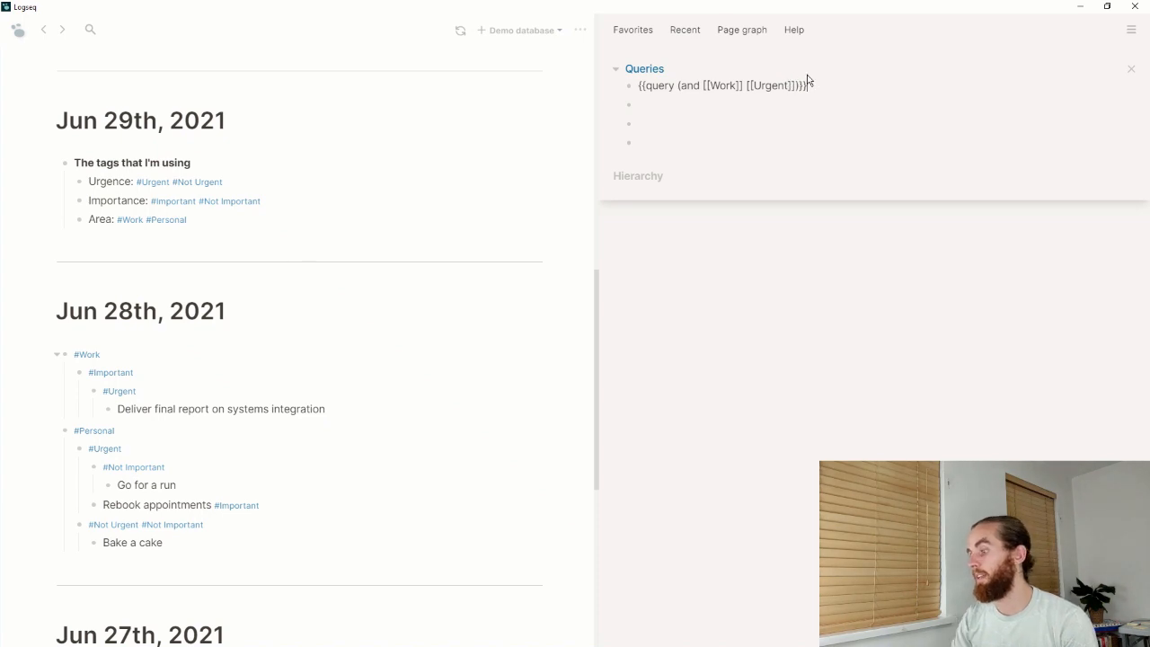
key("Return")
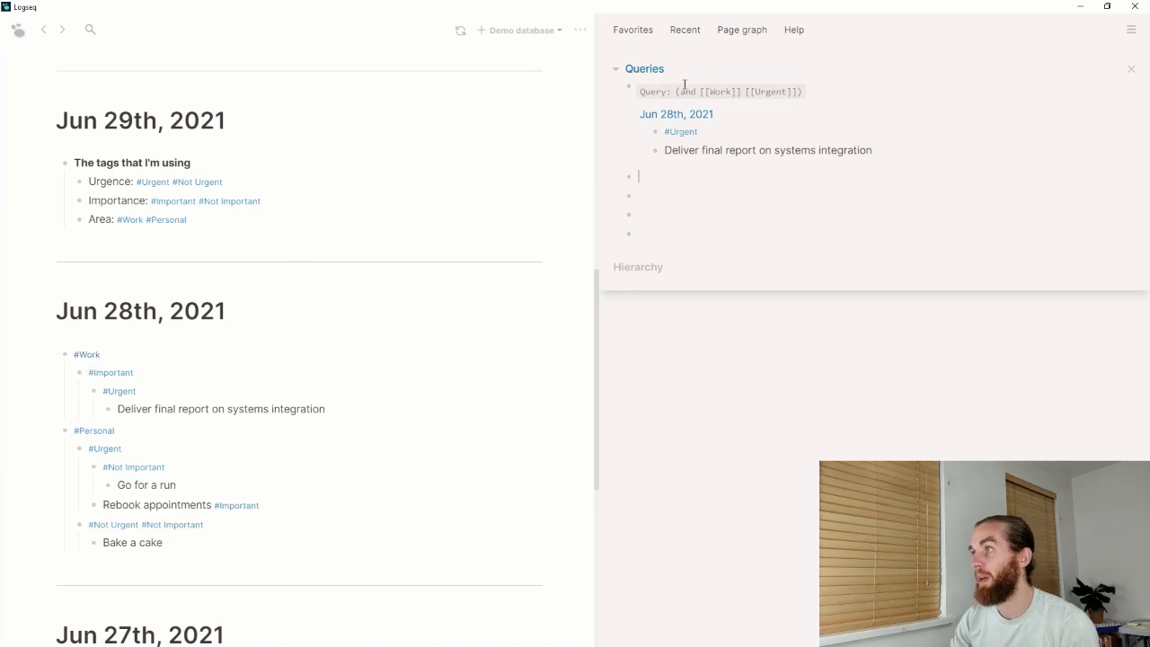
Replace the Work tag with Important in the first condition of the query on the Queries page
left_click(787, 93)
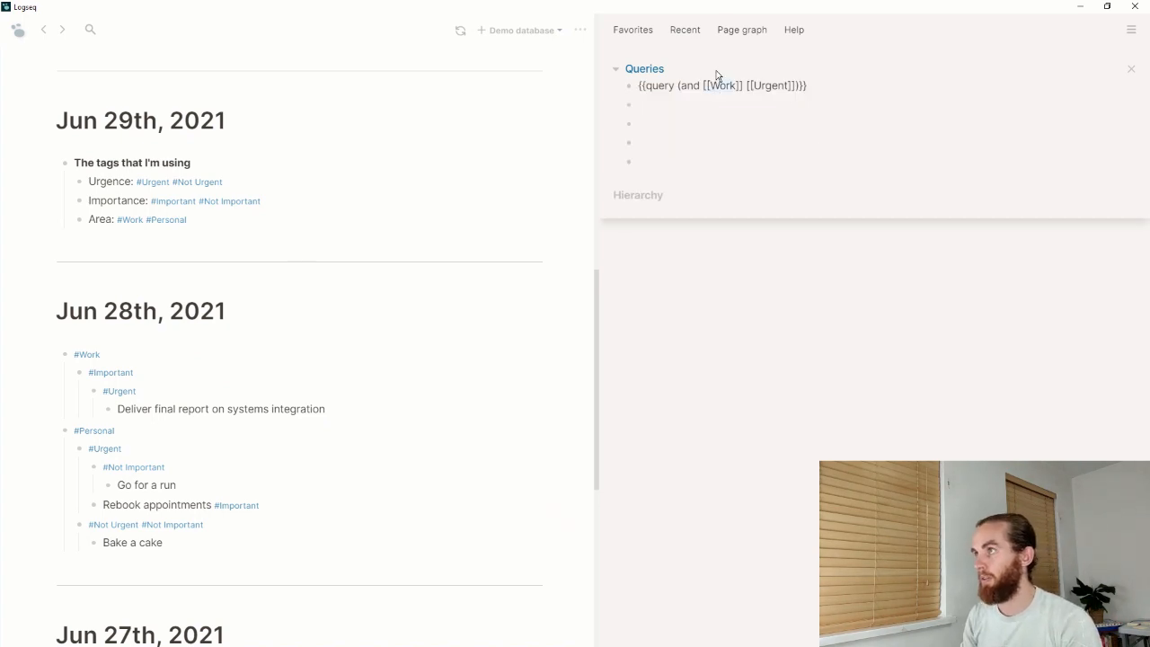
key("BackSpace")
type("Importa")
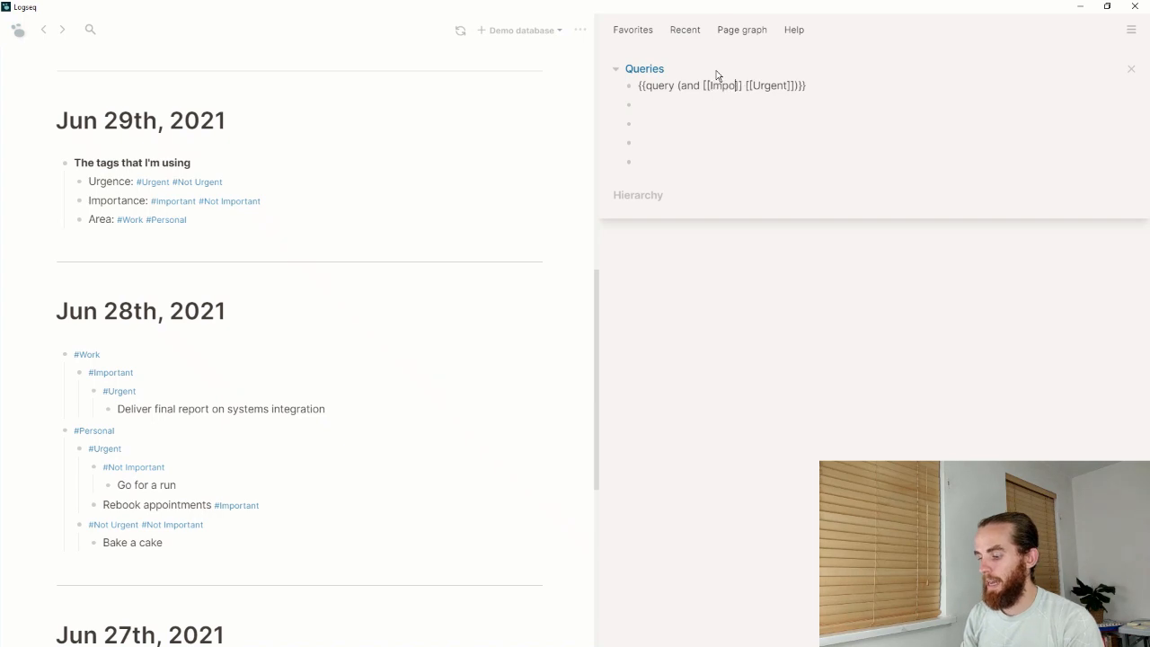
type("nt")
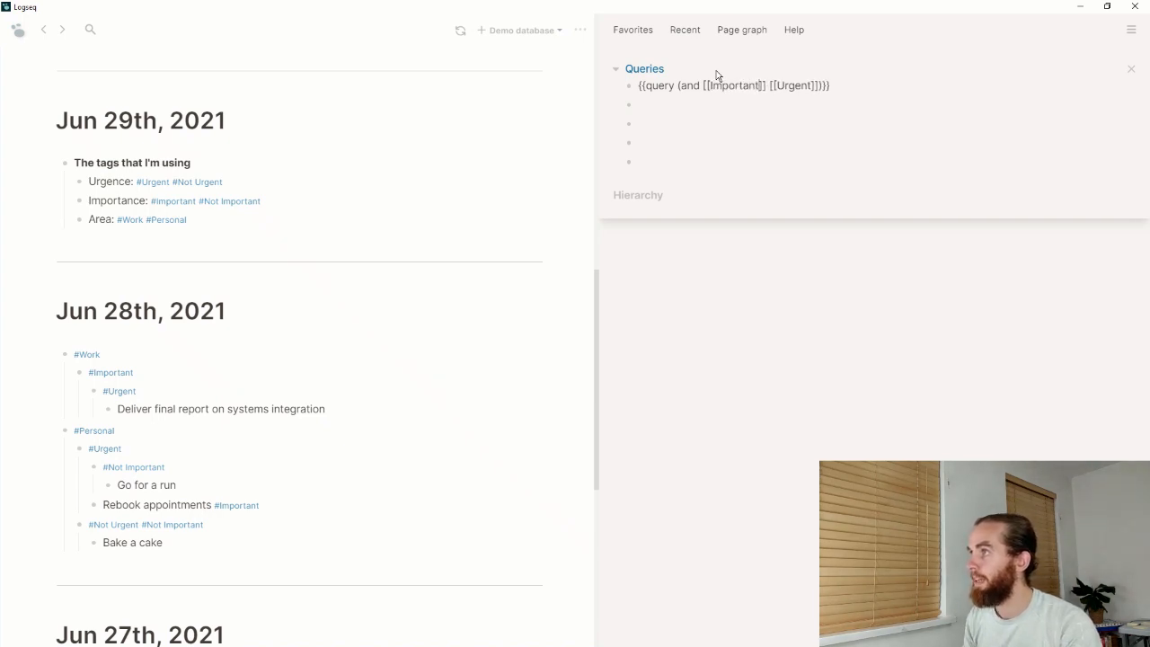
Replace the query's Urgent condition with (not [[Work]]) and run {{query (and [[Important]] (not [[Work]]))}}
key("Right")
key("Right")
key("Right")
type("(")
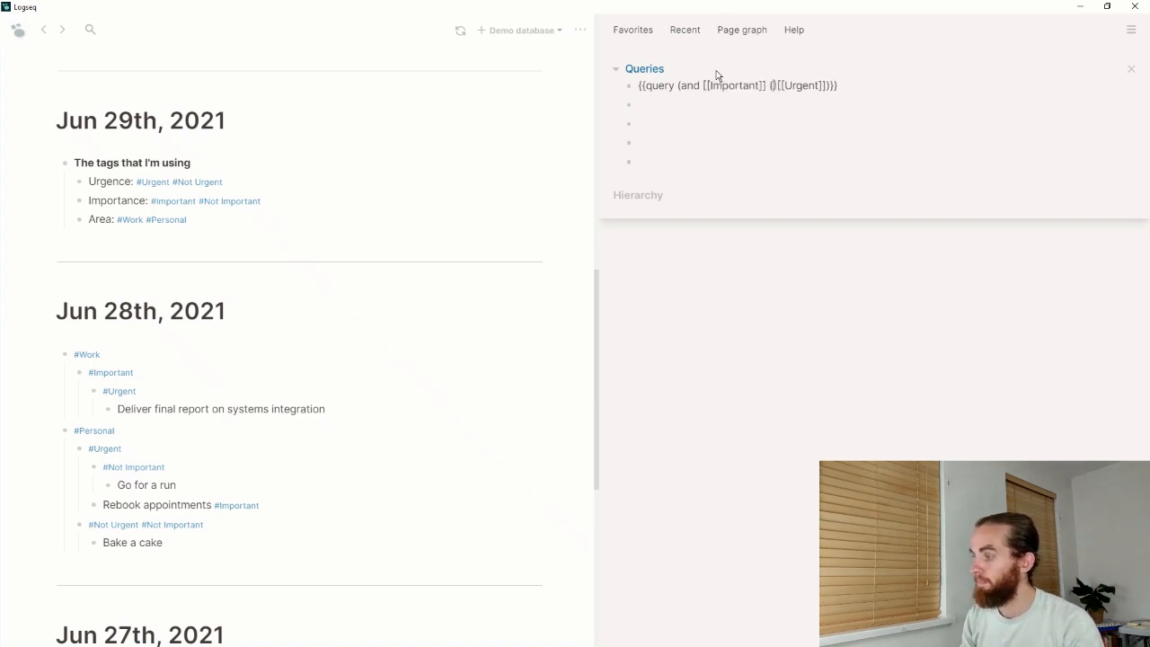
type("n")
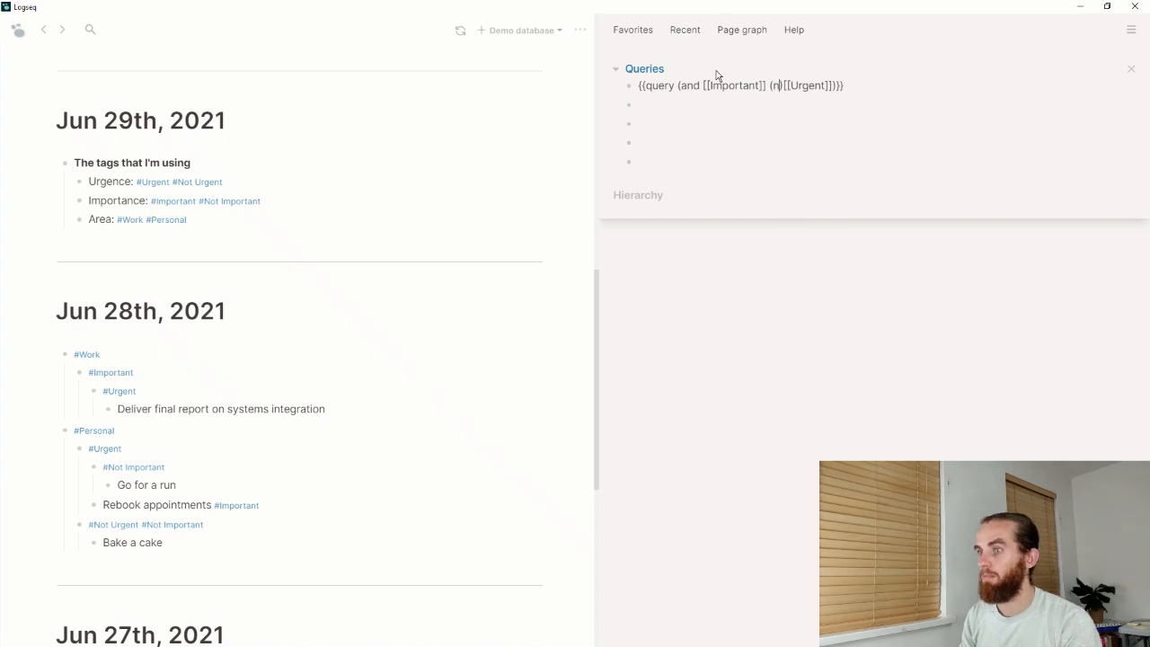
type("ot [[")
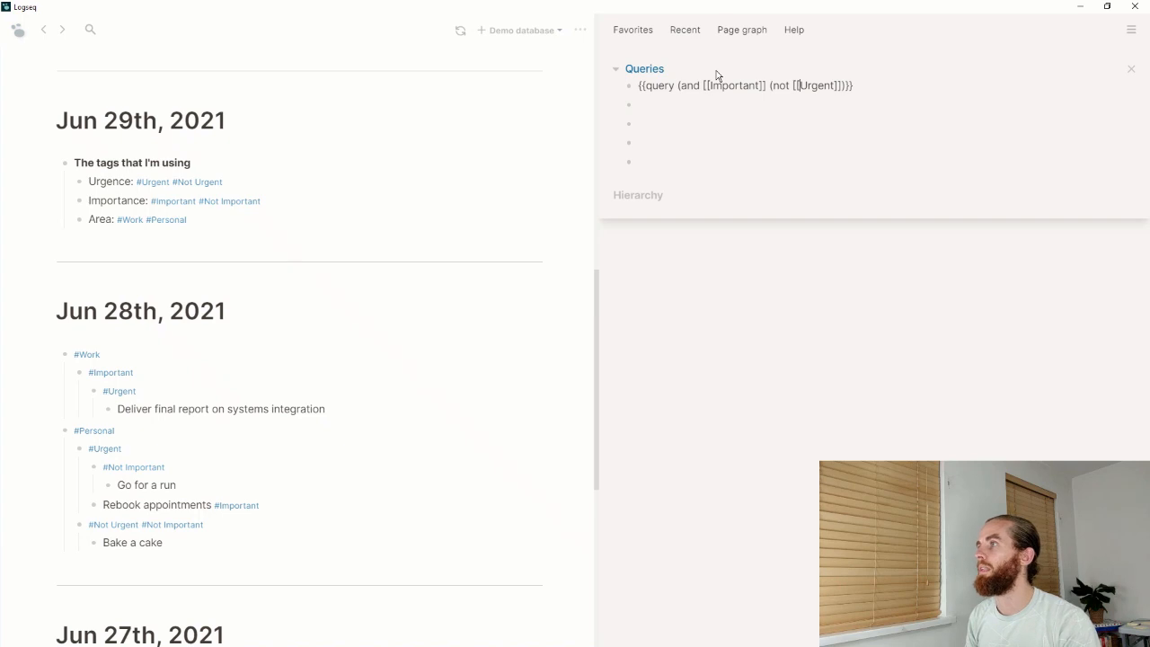
type("Work")
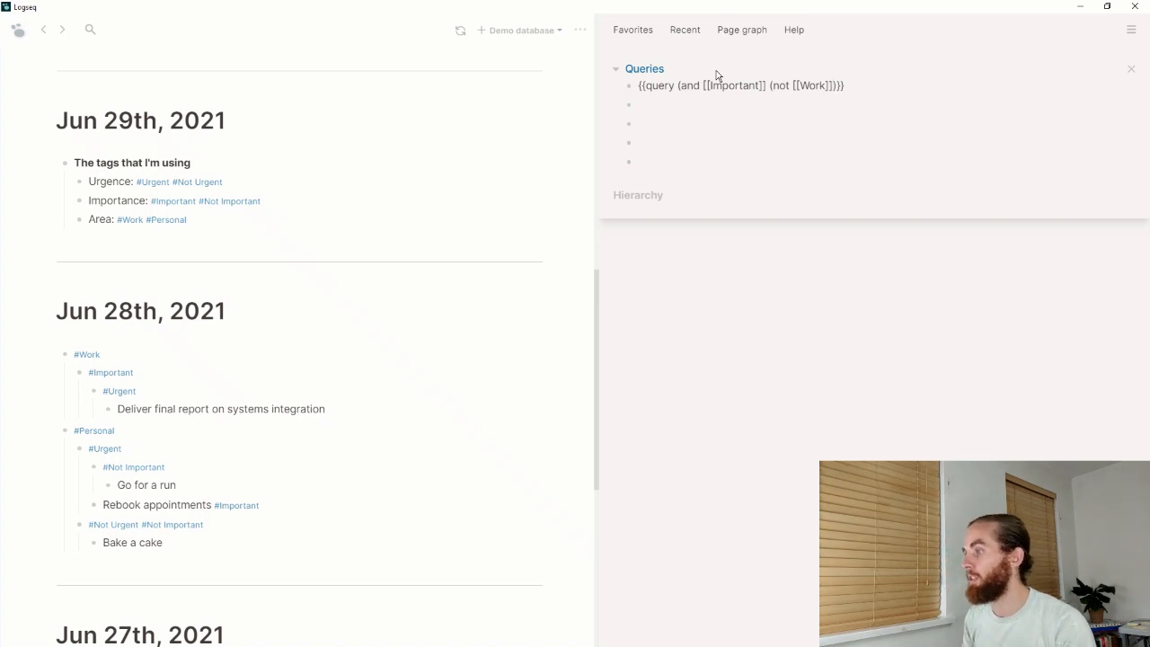
type(")")
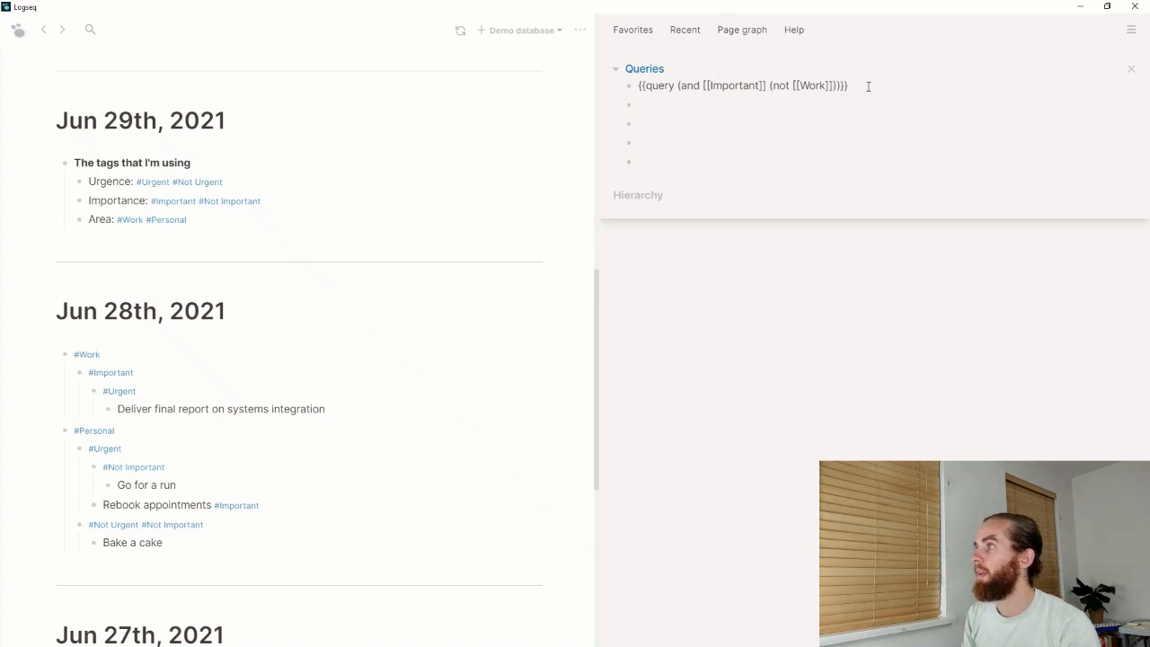
key("Return")
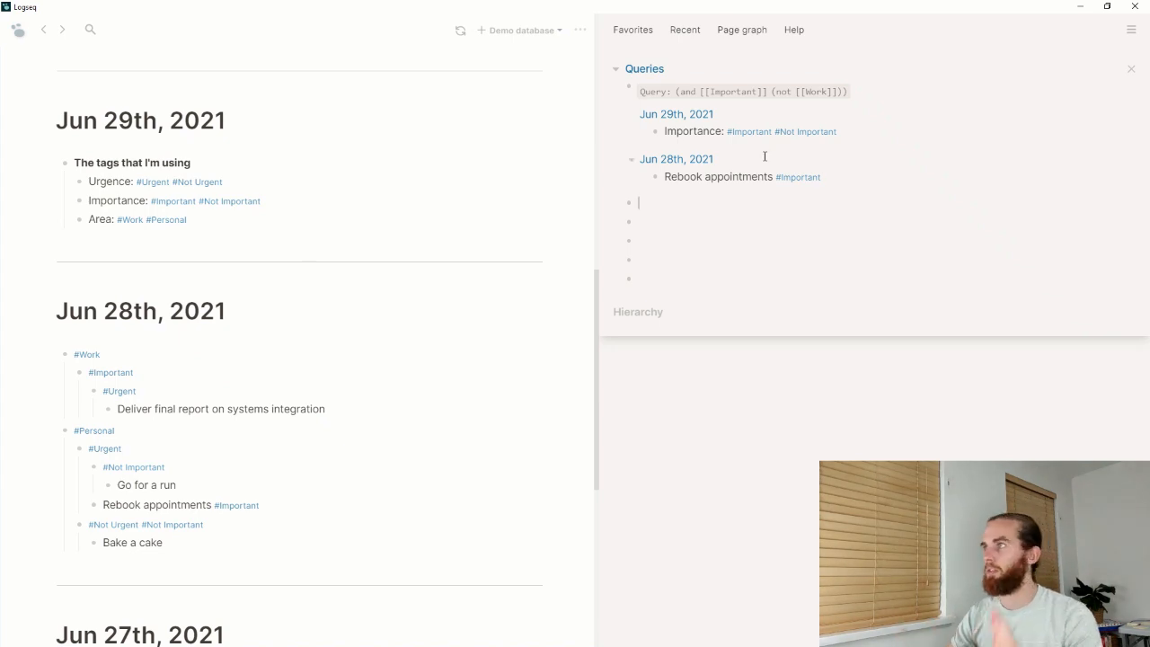
Delete the Important-but-not-Work query, emptying the first block of the Queries page
left_click(812, 91)
left_click_drag(766, 85, 680, 85)
key("BackSpace")
key("Escape")
key("BackSpace")
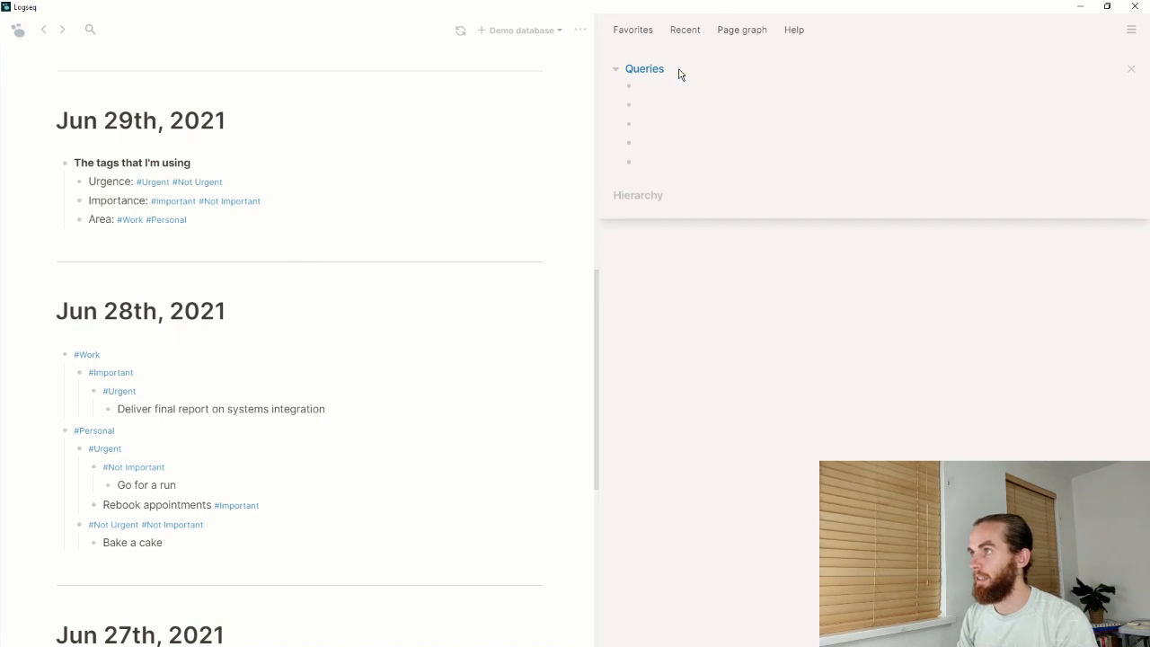
Add the task query {{query (todo todo)}} in the first block of the Queries page
left_click(661, 86)
type("/")
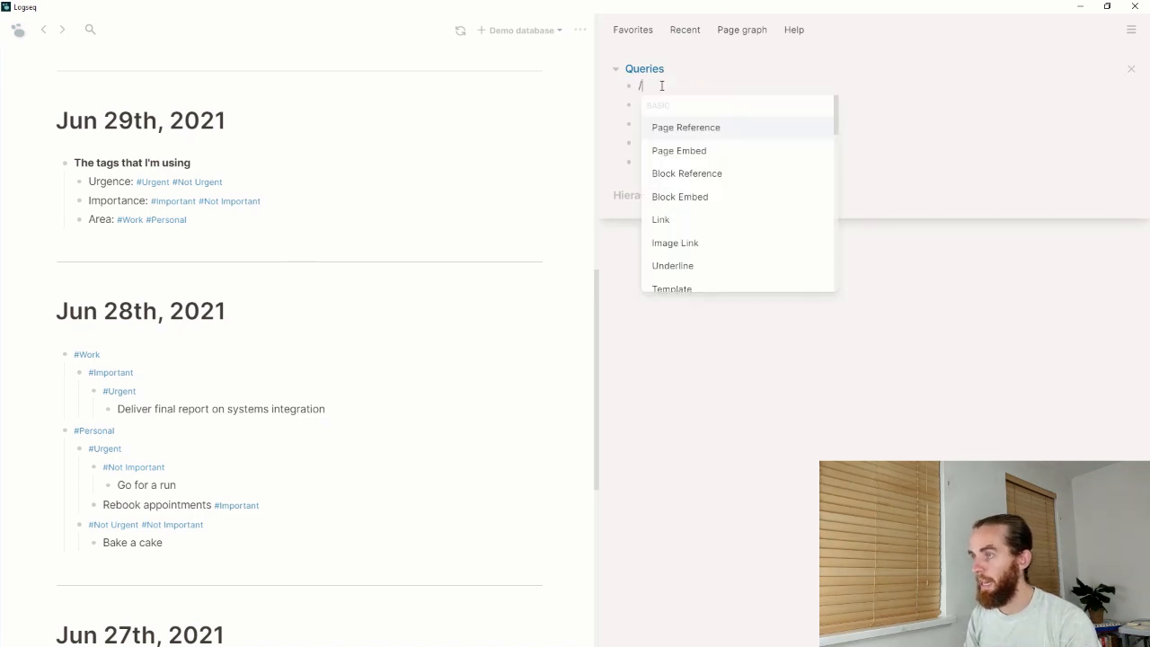
type("query")
key("Return")
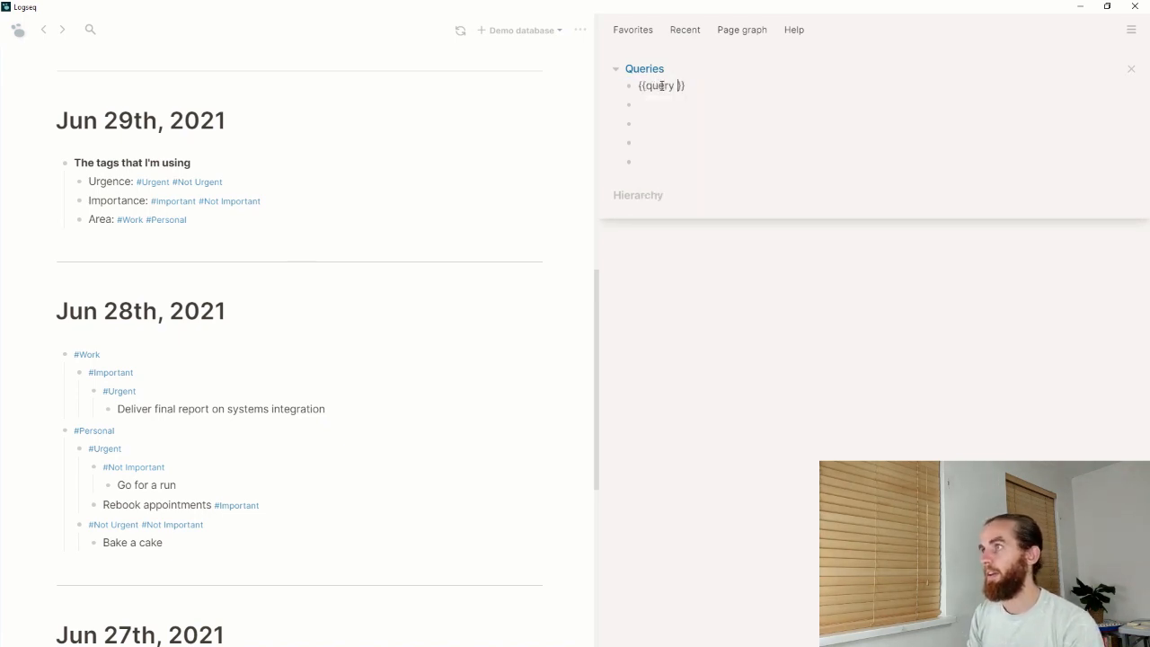
type("(todo")
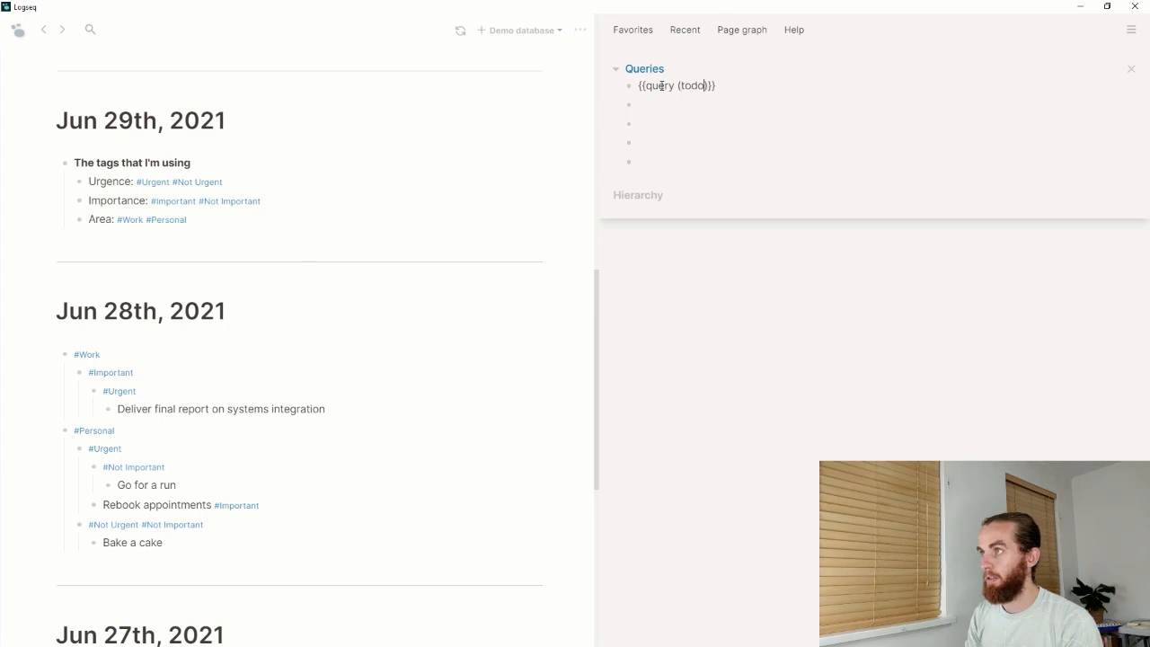
type(" todo")
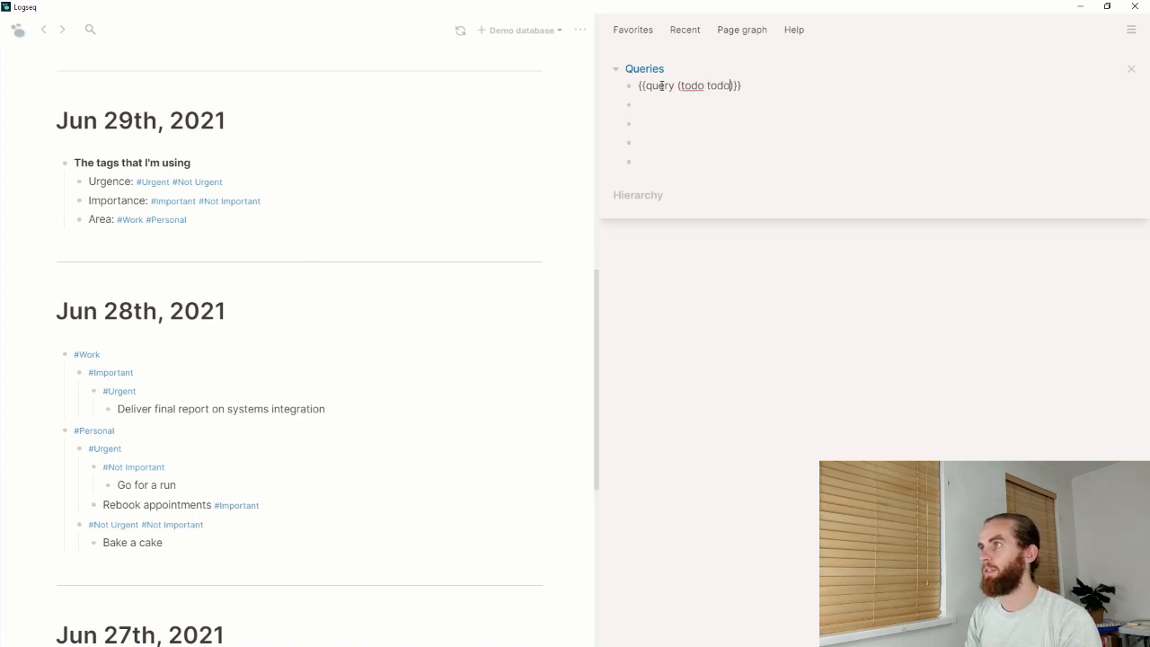
key("Escape")
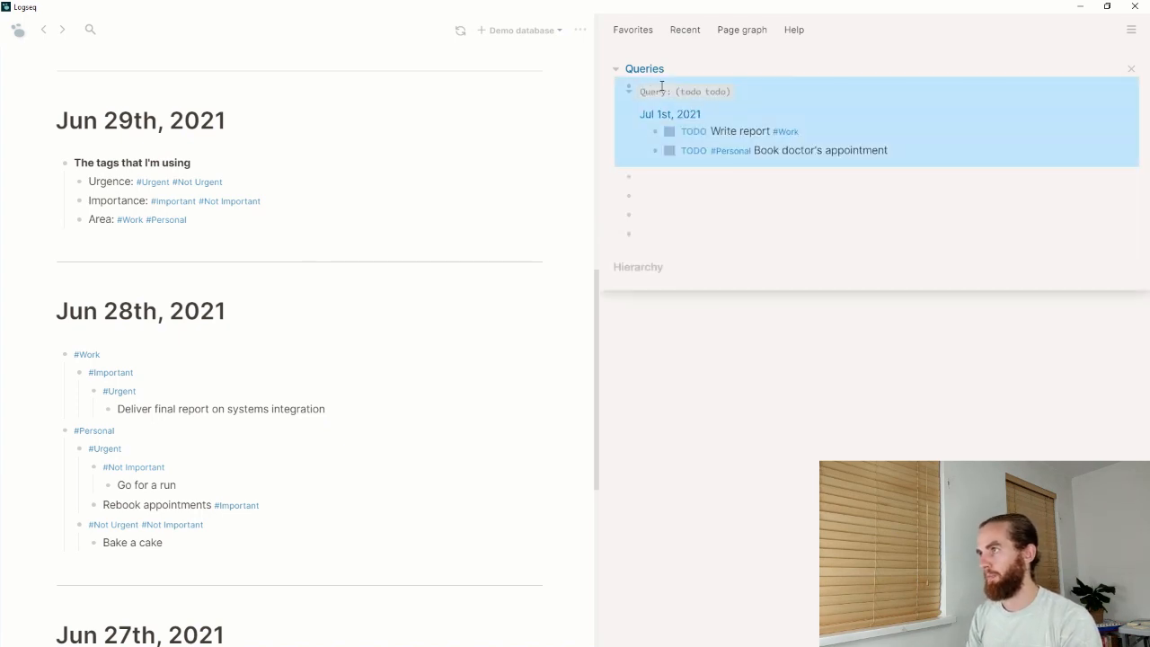
Change the task state in the query to make it {{query (todo later)}}
left_click(709, 94)
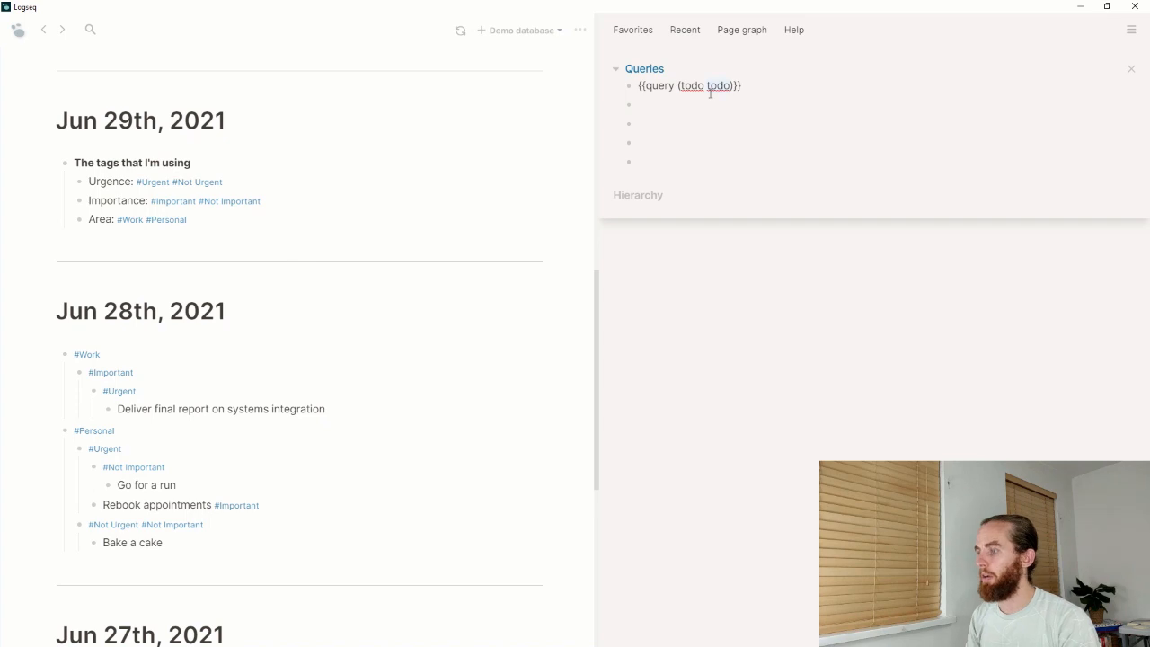
type("later")
key("Escape")
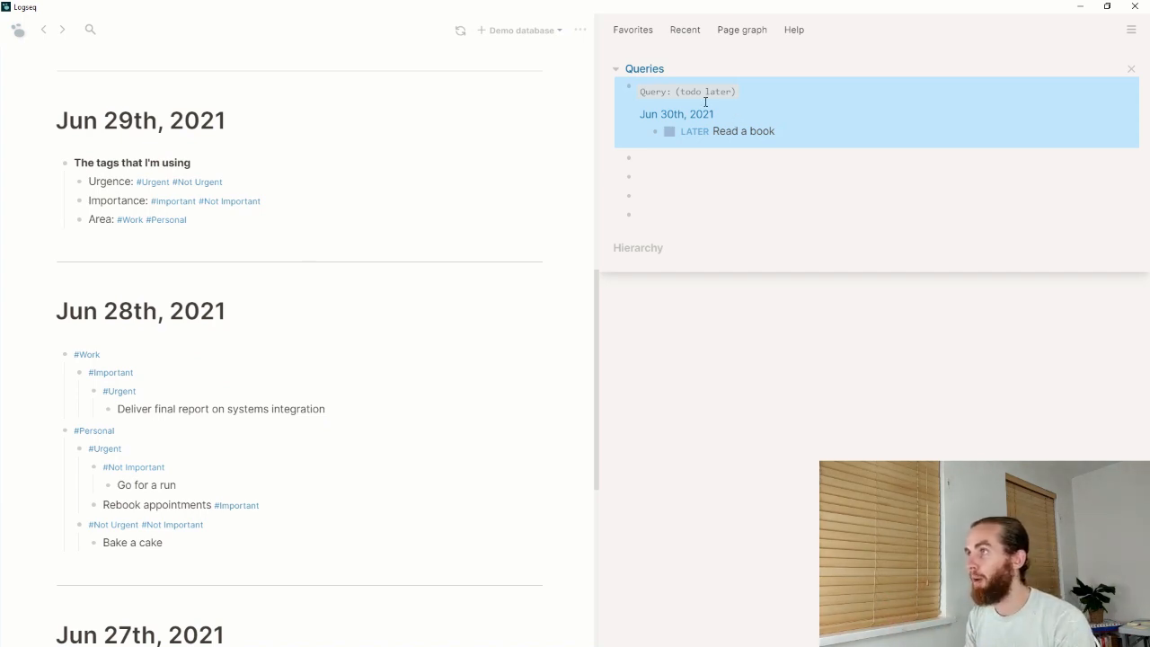
Remove the (todo later) condition from the query, keeping only the empty query wrapper
left_click(704, 95)
key("BackSpace")
key("BackSpace")
key("BackSpace")
key("BackSpace")
key("BackSpace")
key("BackSpace")
key("BackSpace")
key("BackSpace")
key("BackSpace")
key("BackSpace")
key("BackSpace")
key("BackSpace")
key("Escape")
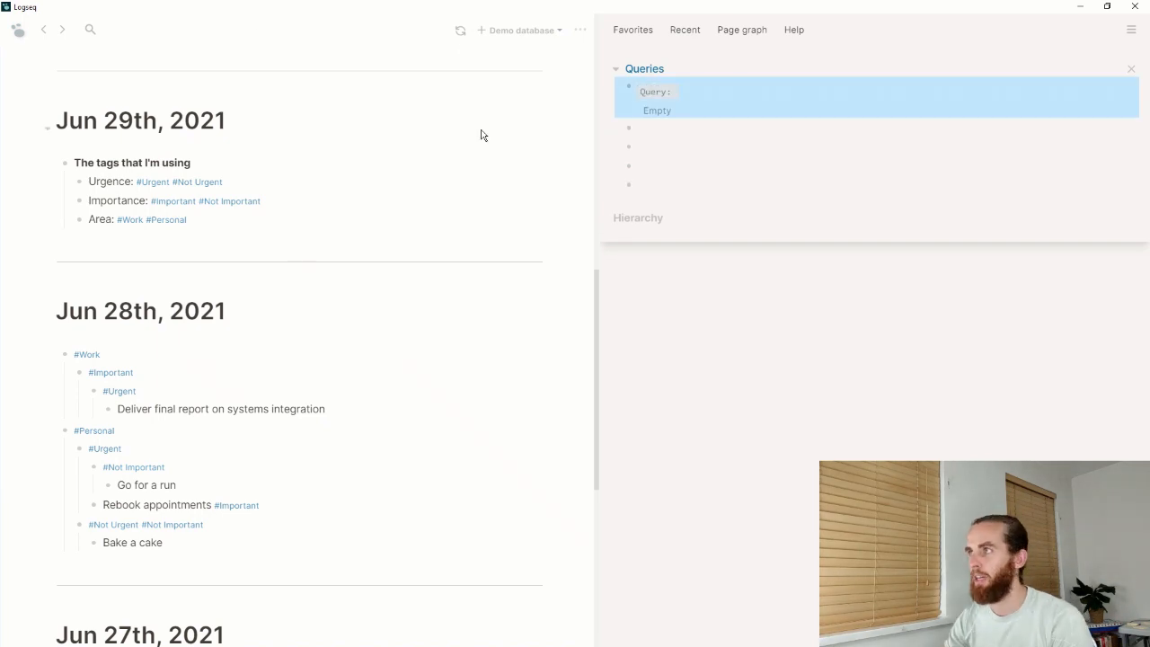
Open the Musashi page, examine how its type, creator and rating properties are written, and return to the journal
left_click(135, 29)
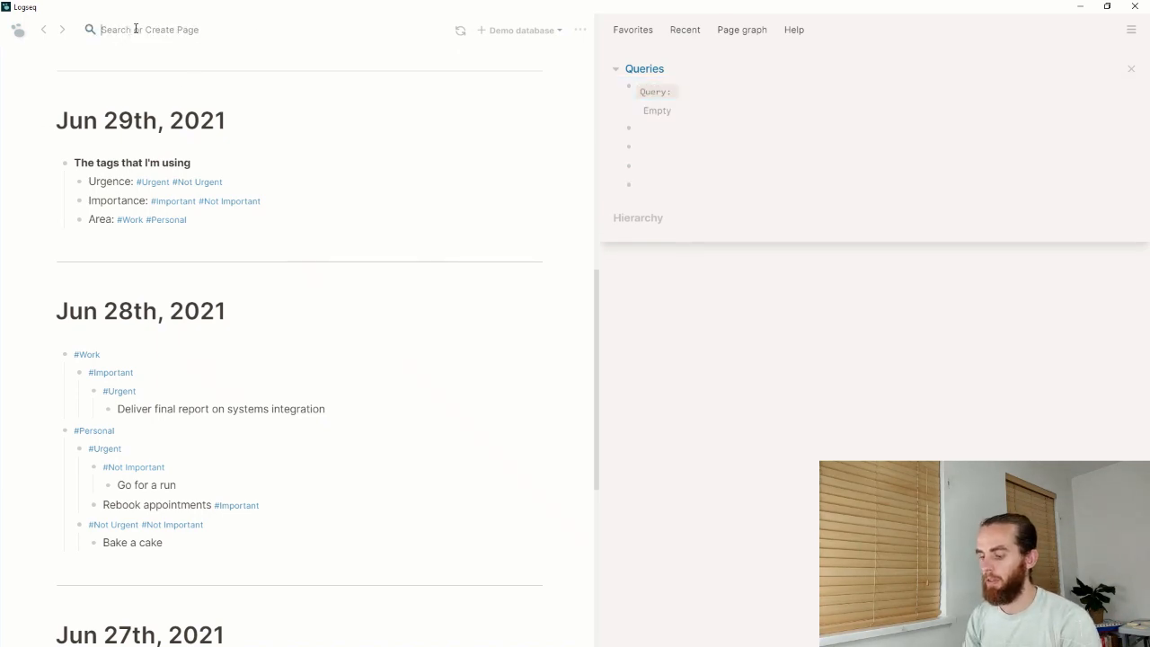
type("Mus")
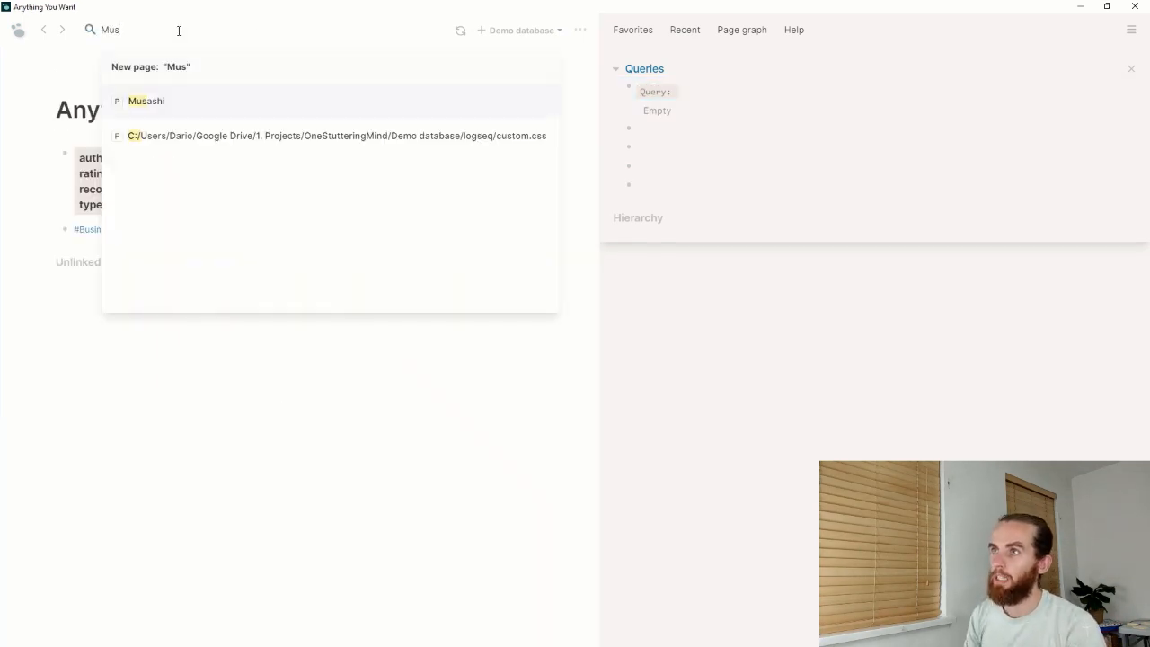
key("Return")
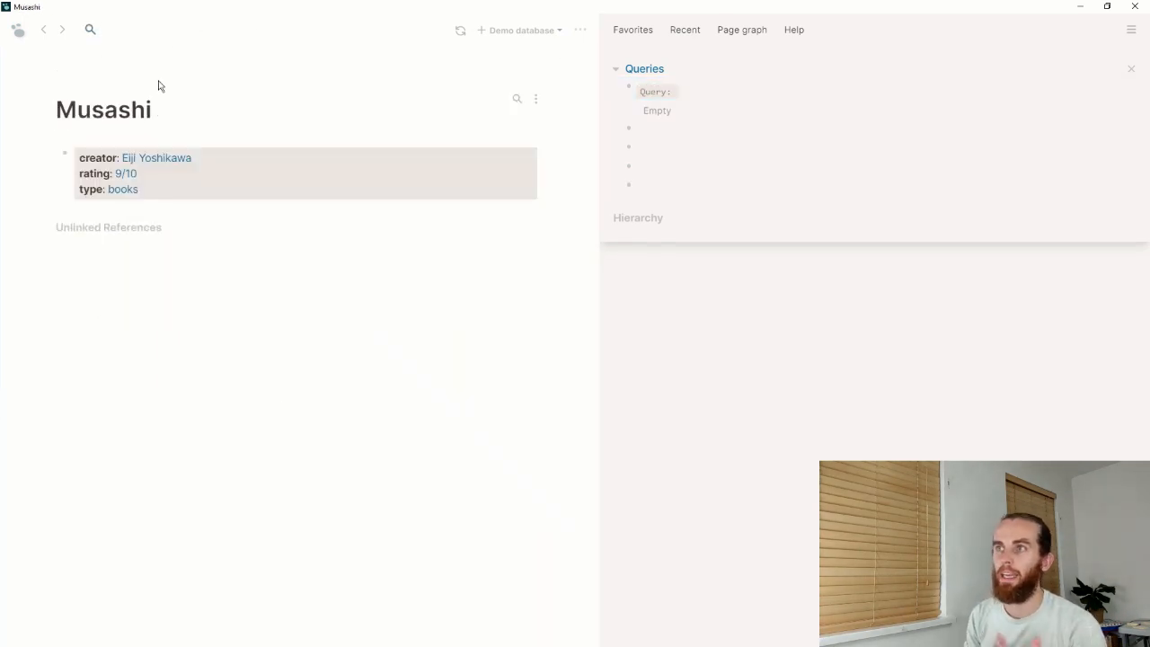
mouse_move(158, 159)
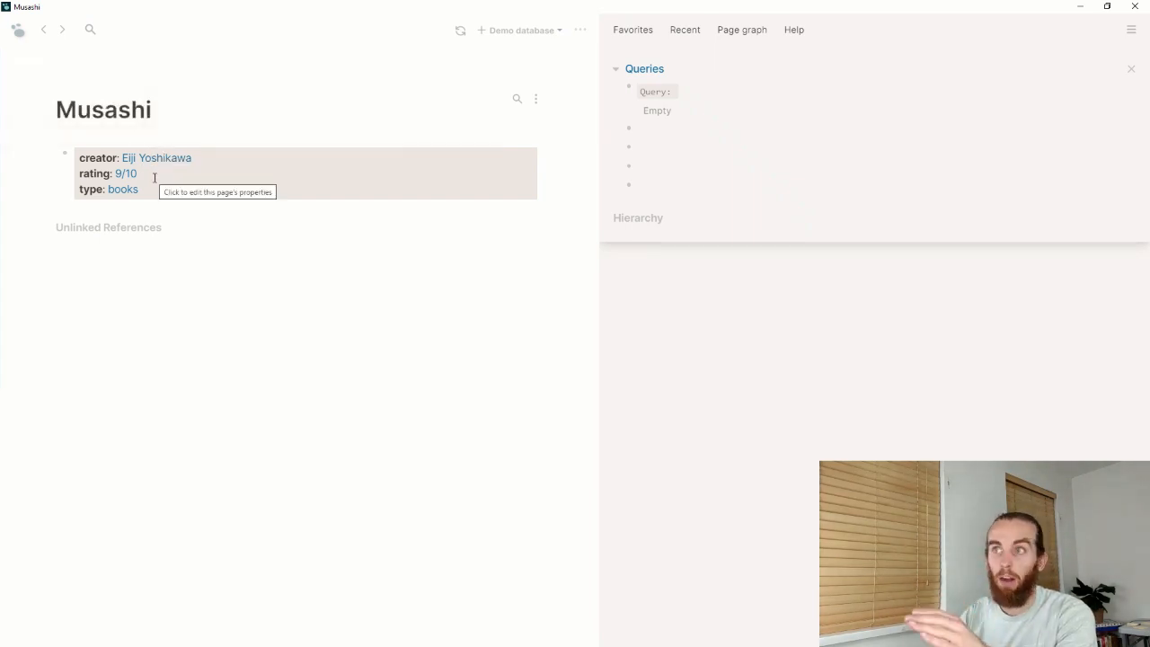
left_click(159, 188)
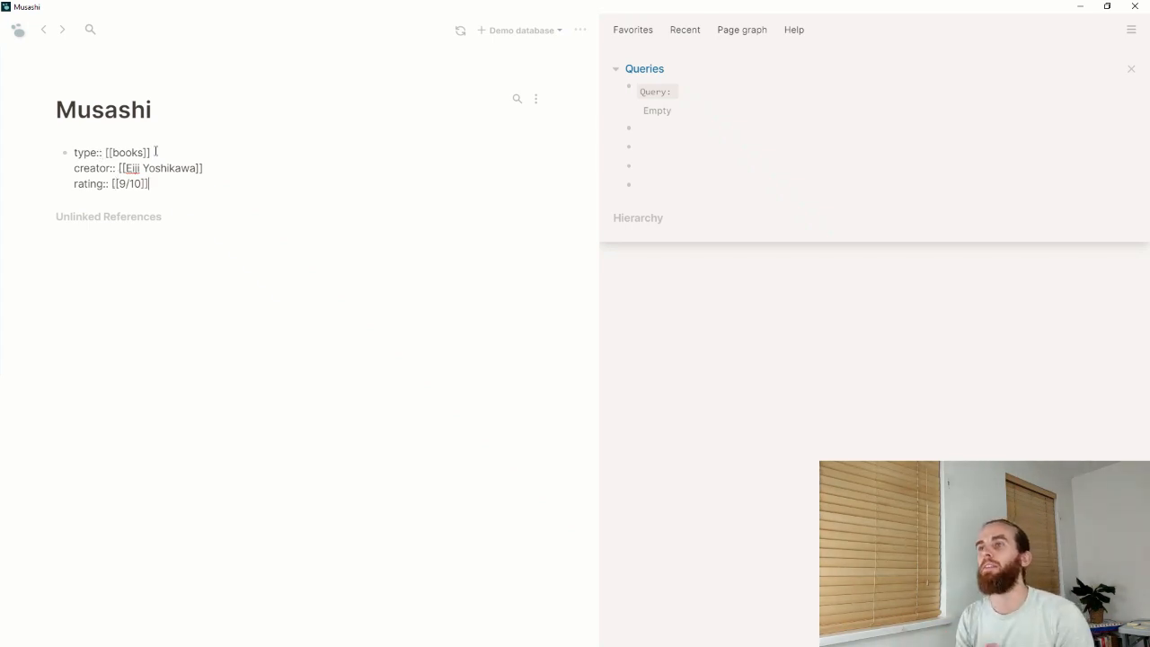
left_click(80, 87)
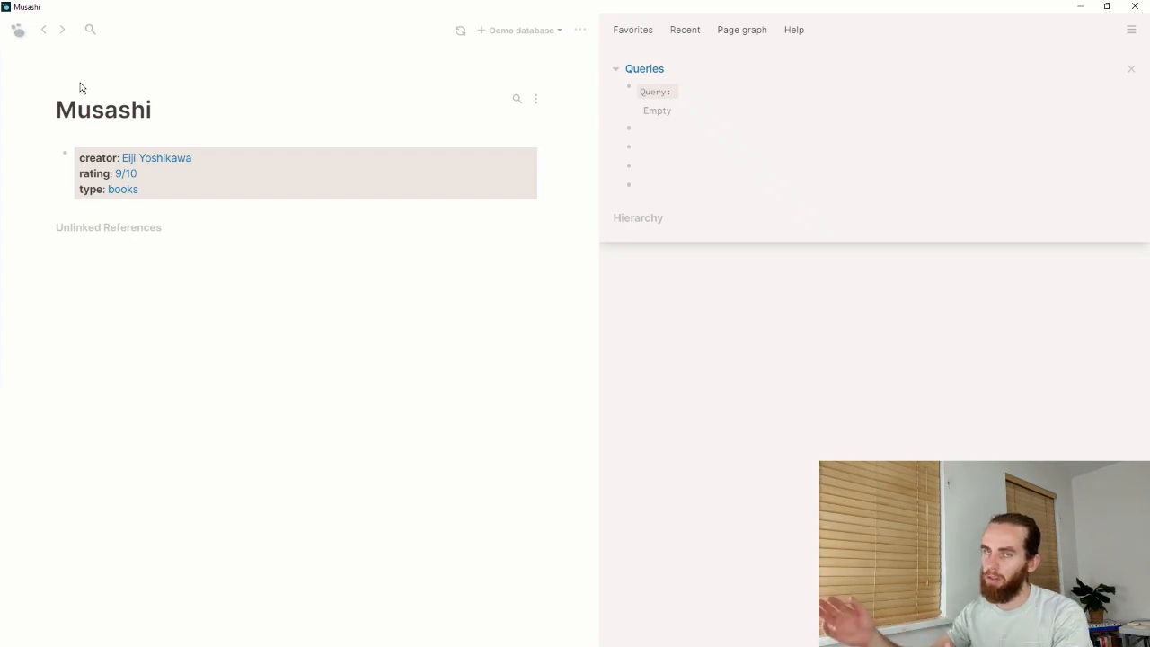
left_click(45, 34)
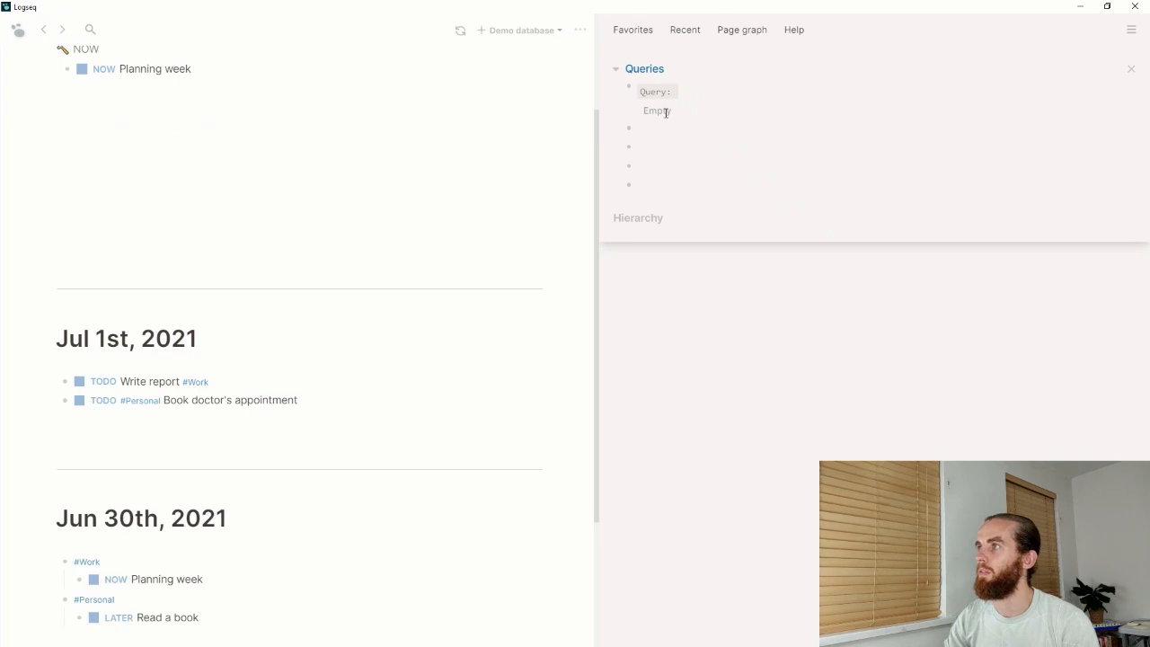
Complete the empty query as {{query (property type books)}} on the Queries page
left_click(688, 90)
key("BackSpace")
key("BackSpace")
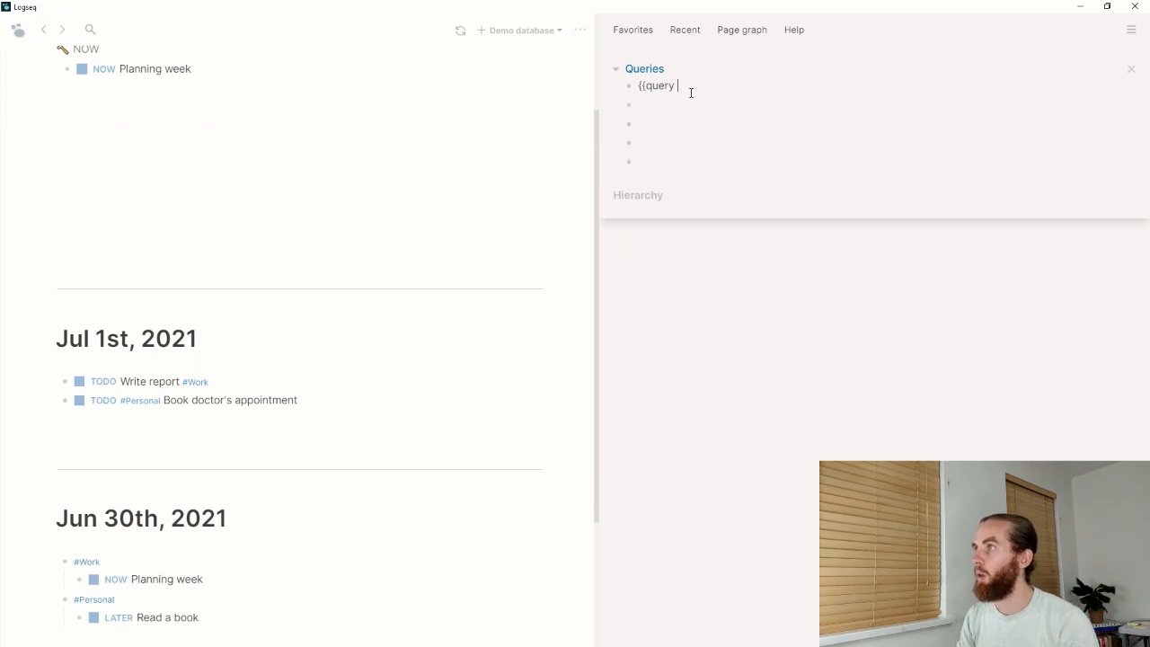
type("(property")
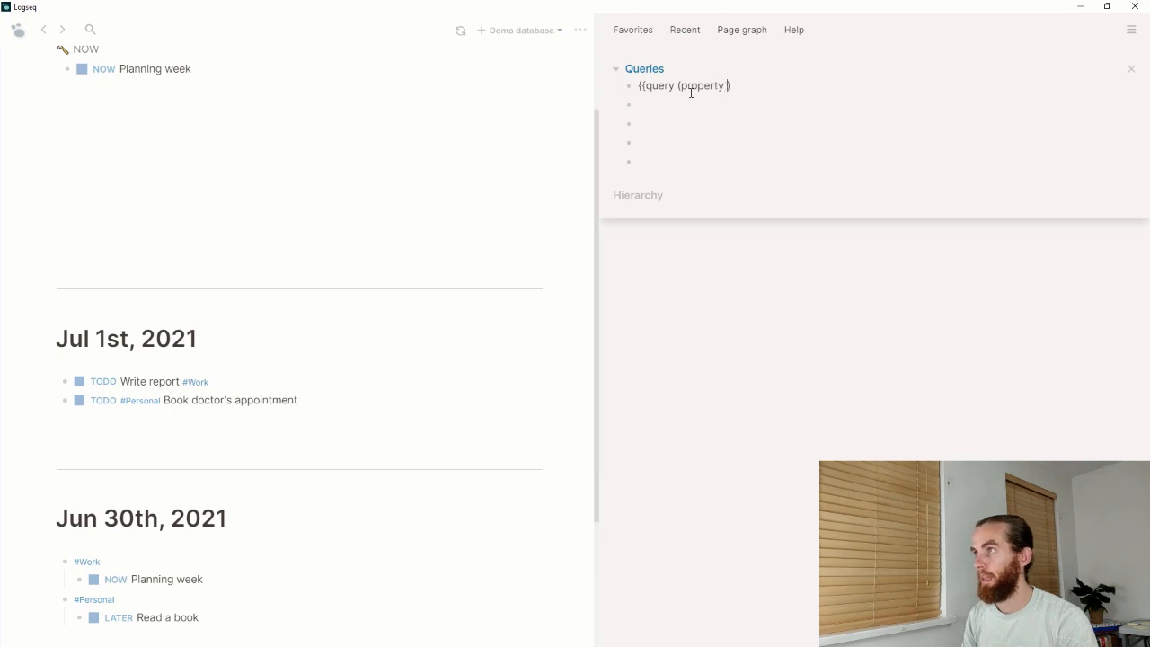
type(" type")
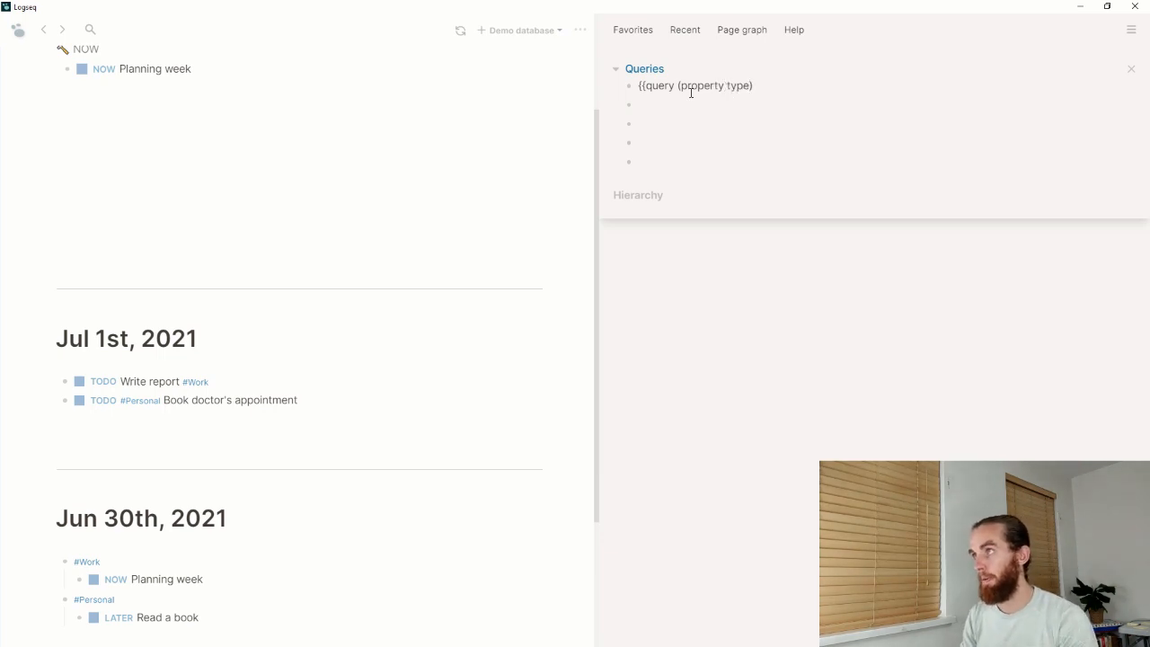
type(" books)")
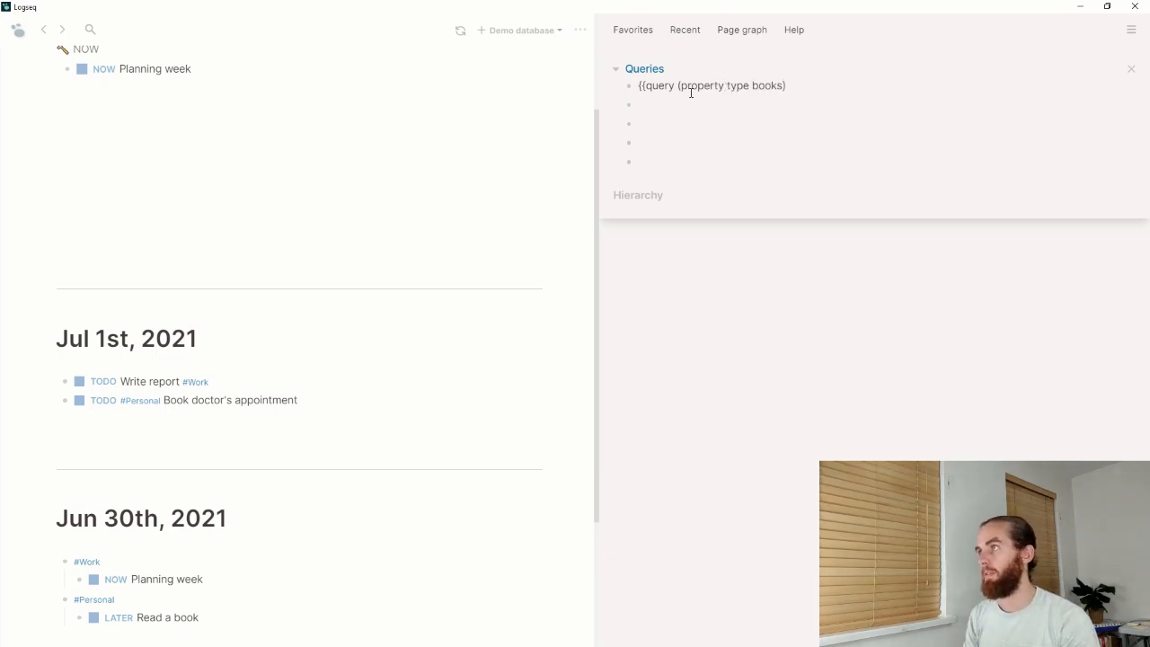
type("}}")
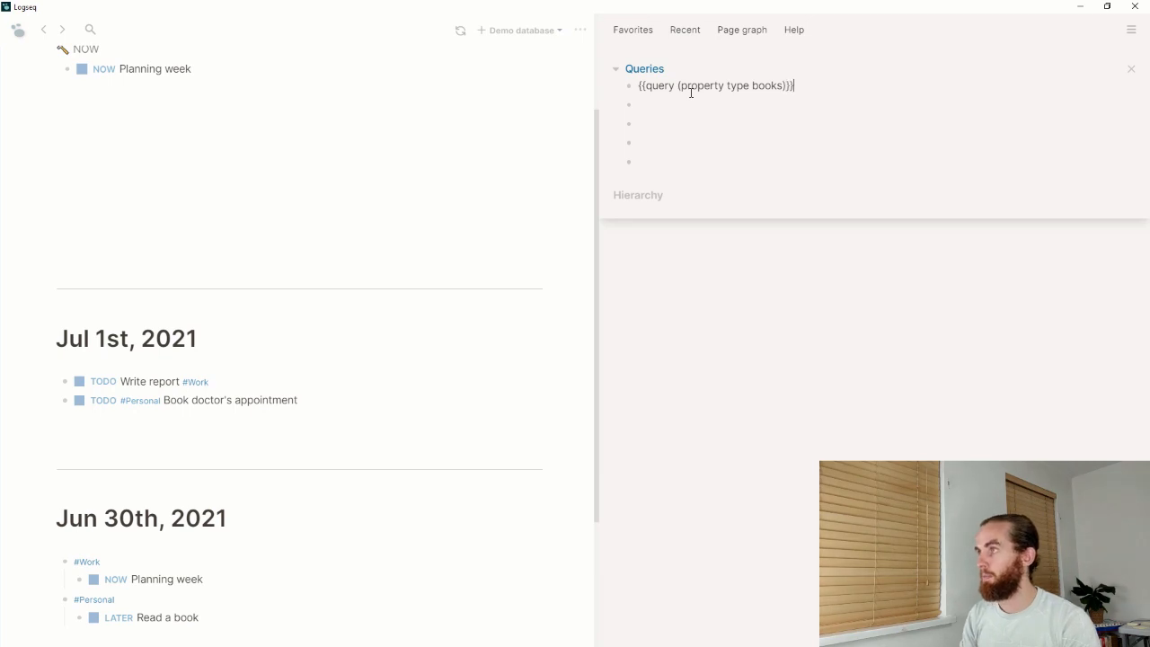
key("Escape")
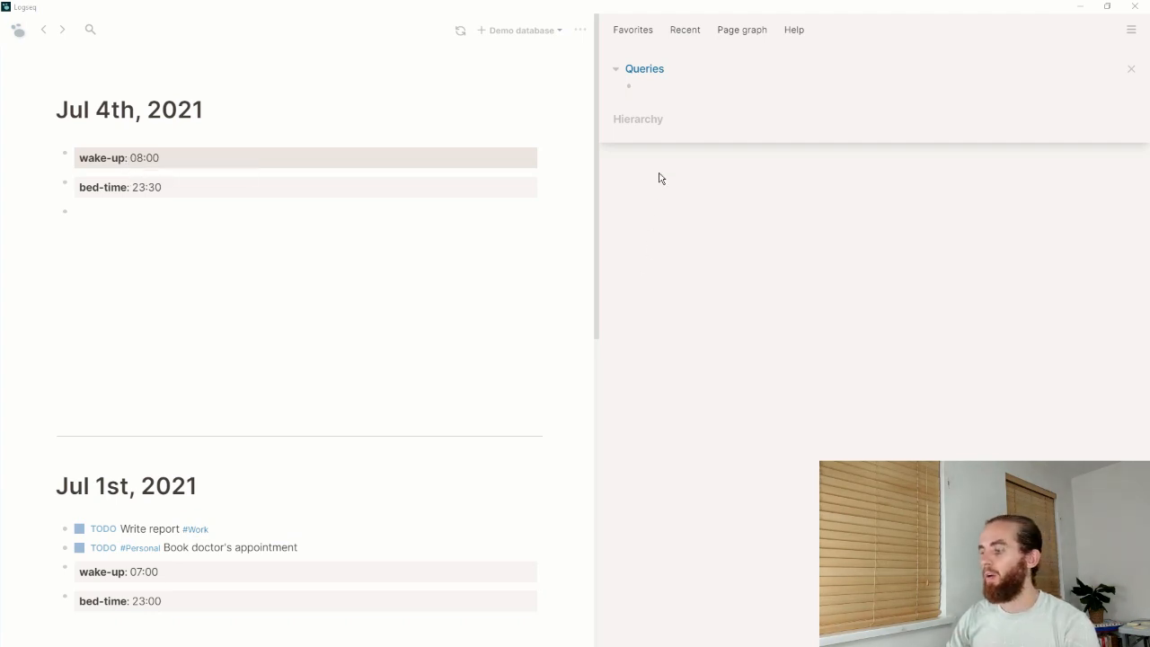
Add the query {{query (property wake-up)}} in the empty block of the Queries page
left_click(668, 88)
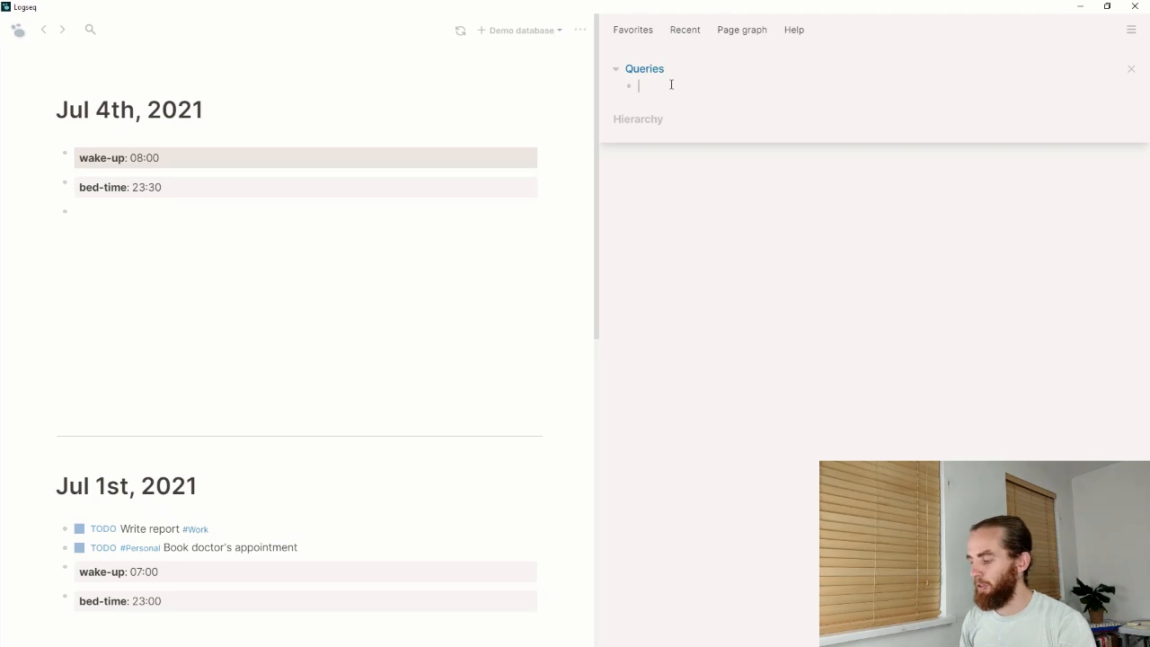
type("{{query (property wake-up")
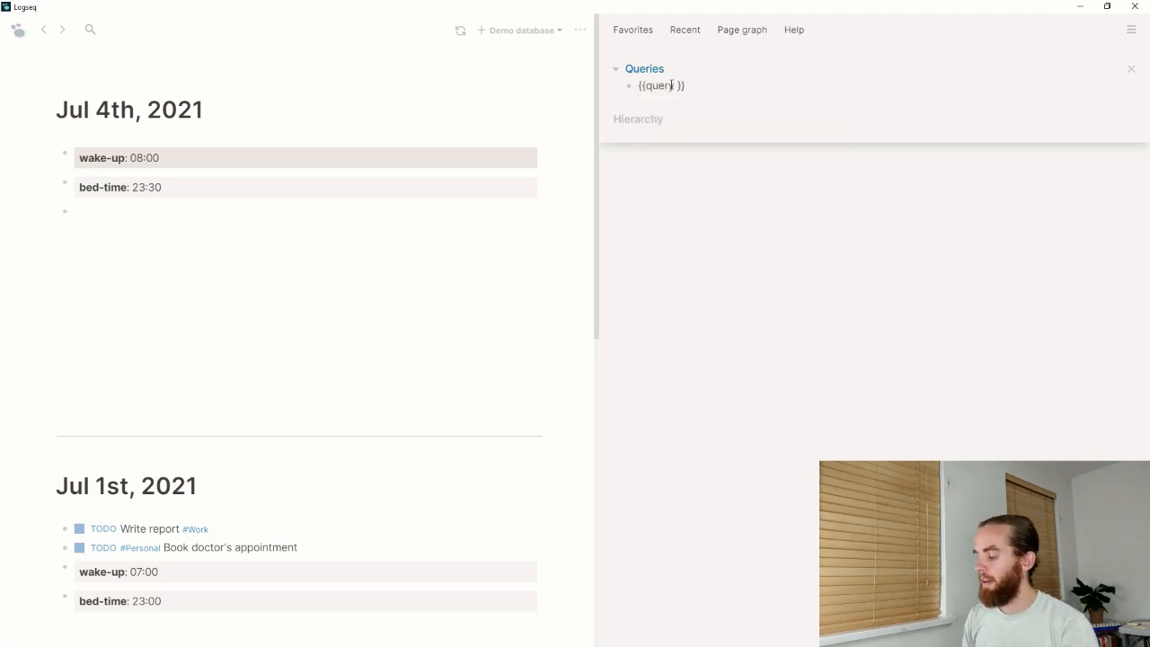
key("Escape")
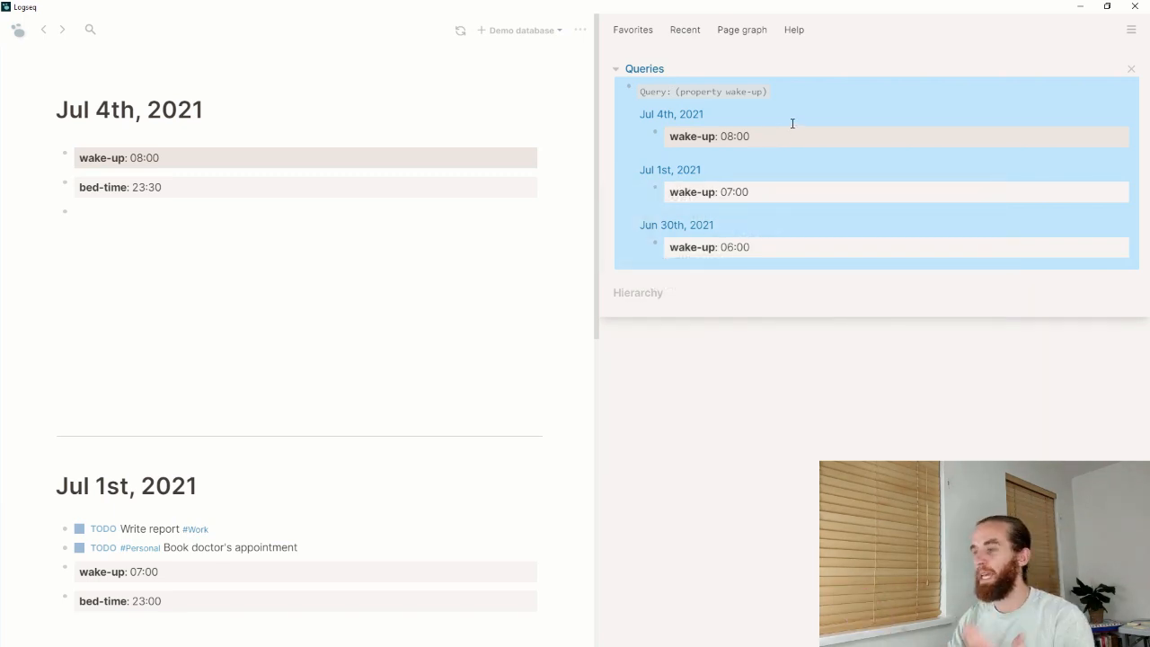
Turn the block into a table headed 'wake up times' and 'bed times', with the wake-up query beside {{query (property bed-time)}}
left_click(804, 92)
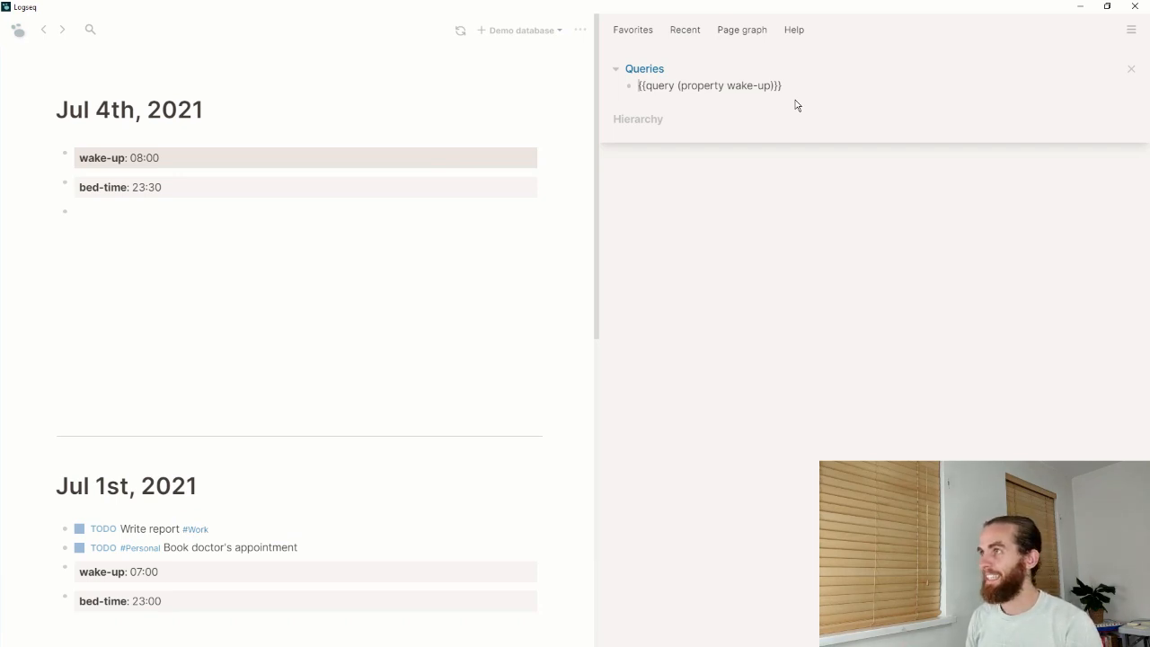
type("Iwake up times|bed times|")
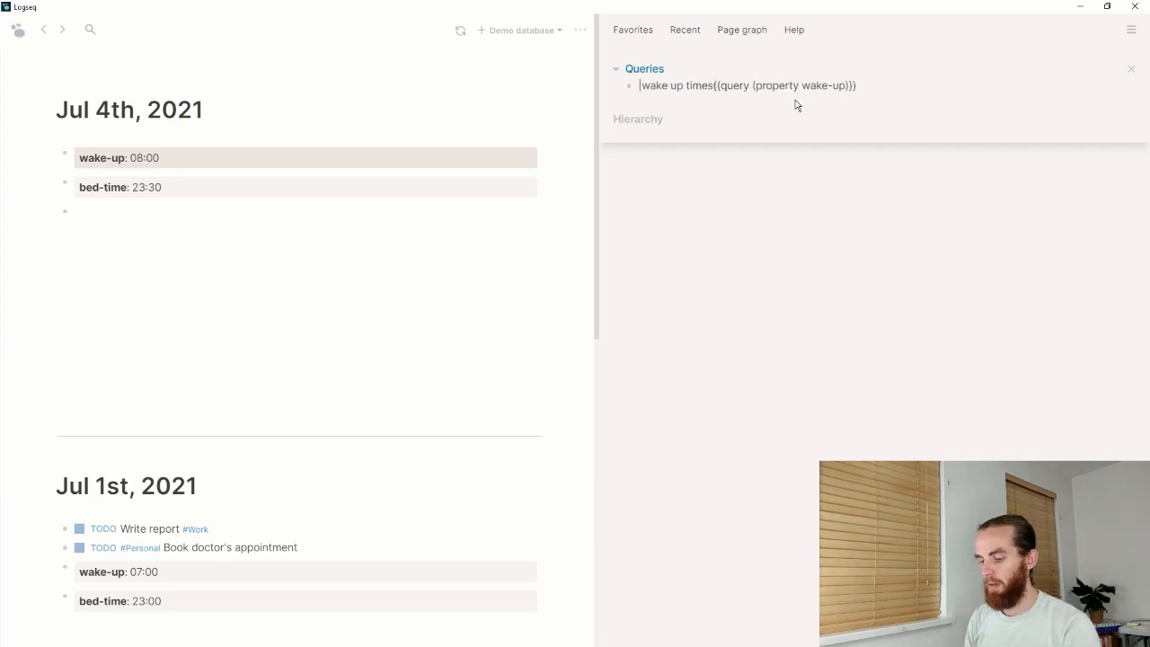
key("shift+Return")
type("|---|---|")
key("shift+Return")
type("|")
key("End")
type("| {{query (property bed-time)")
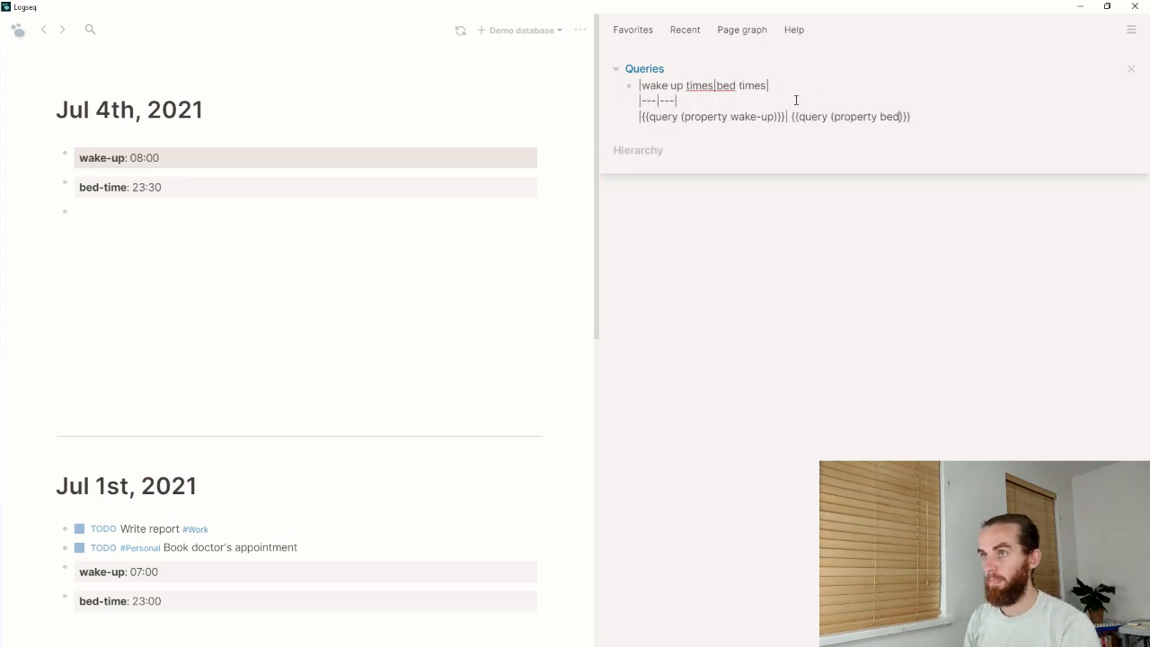
key("Escape")
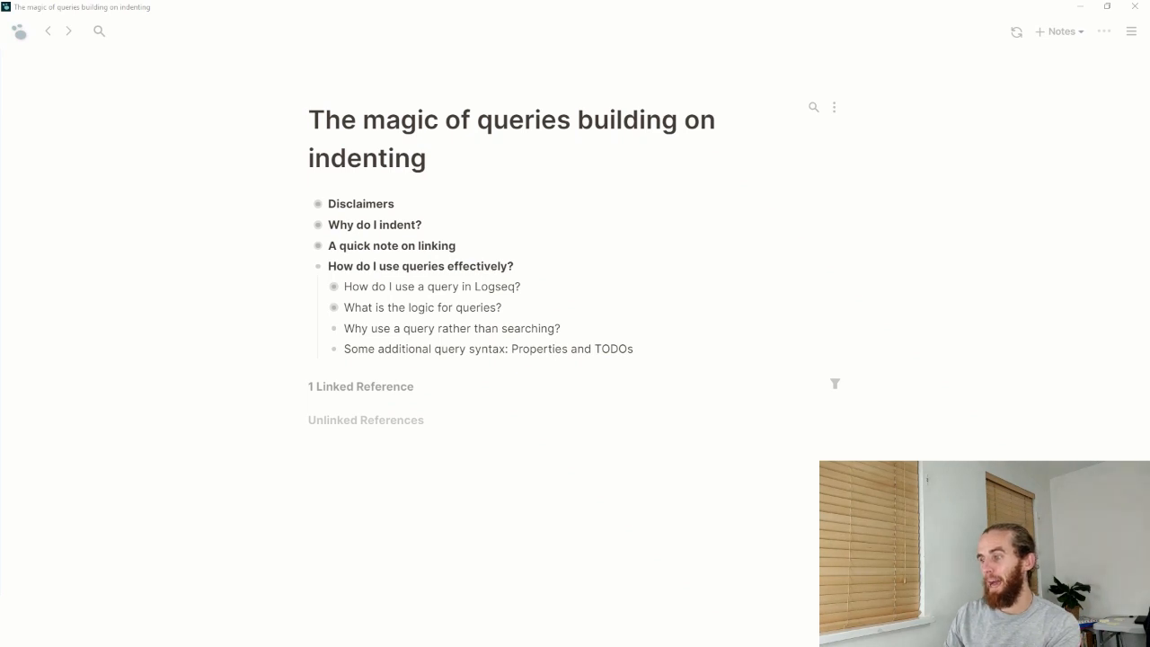
Switch to the browser and view the Databases 101 illustration in the article 'A Shelfish Starter Guide to Databases'
key("alt+Tab")
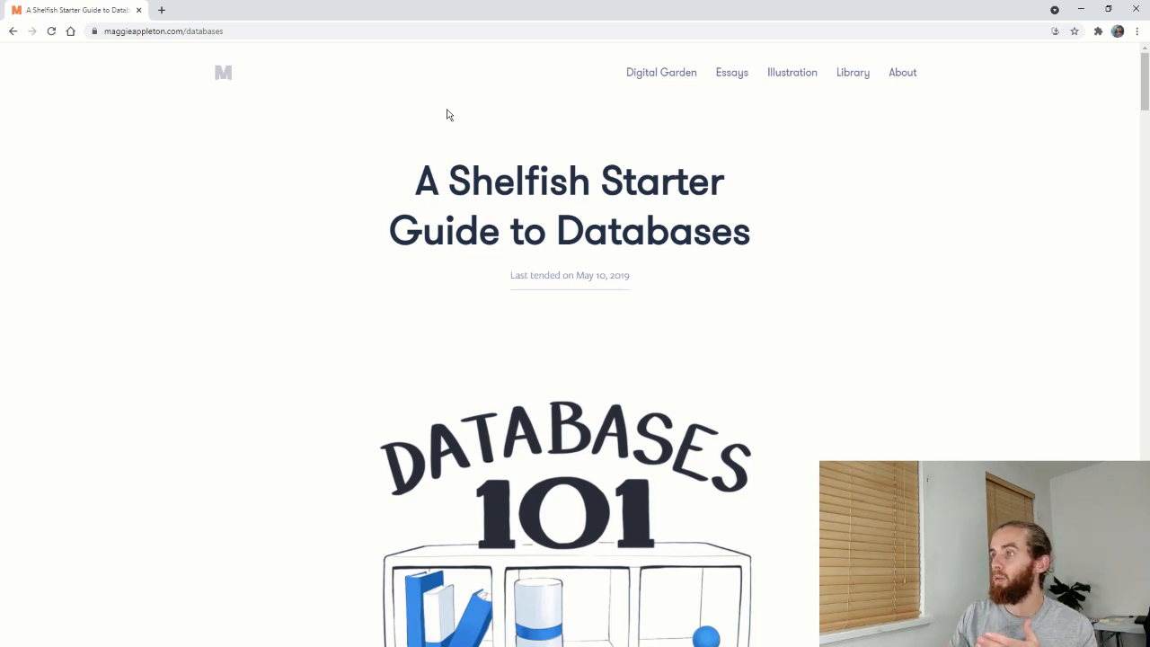
scroll(463, 144, "down", 3)
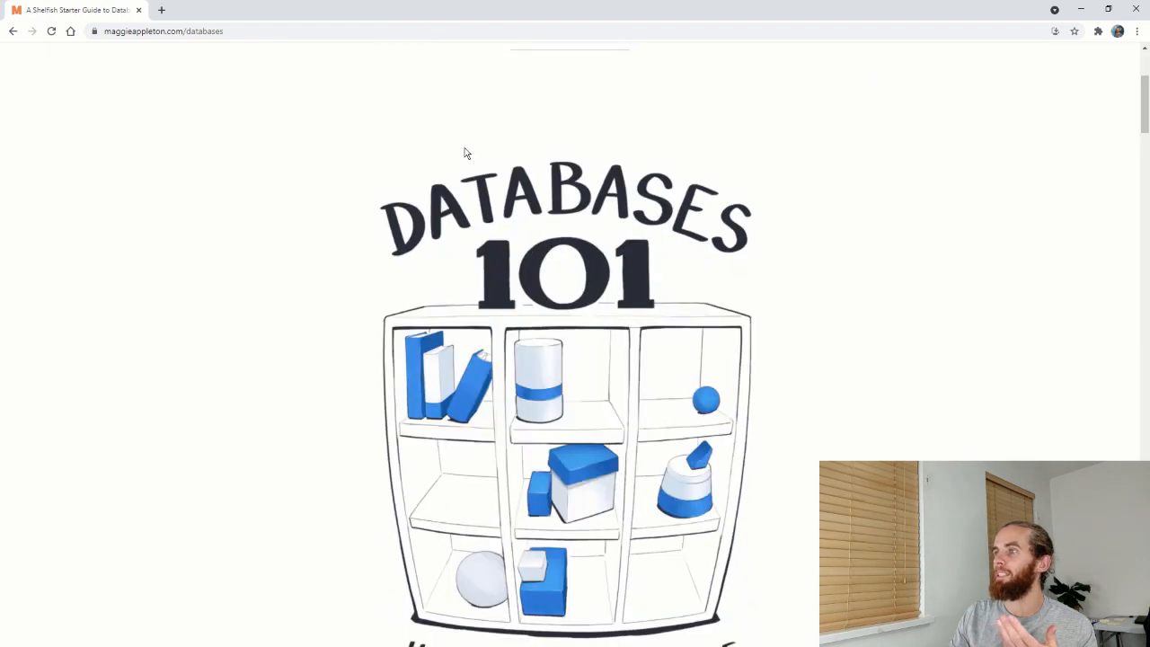